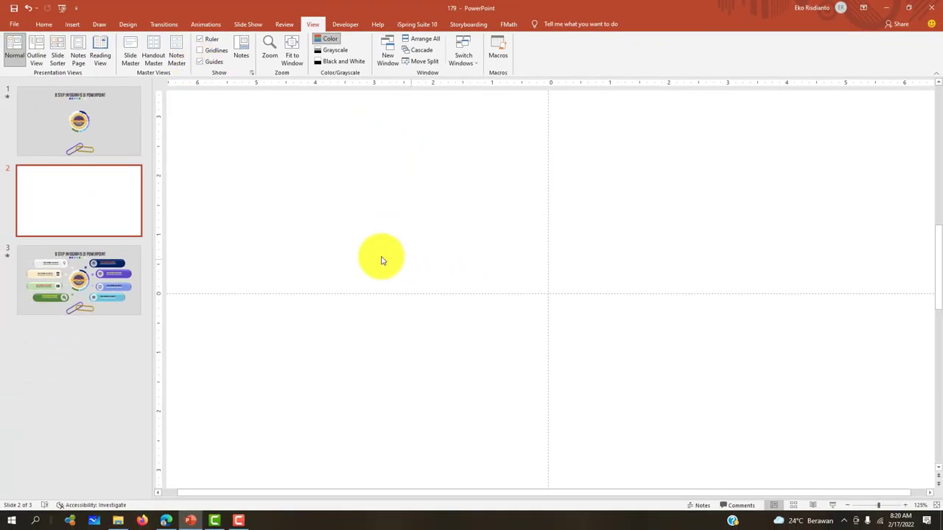
Step: Review the finished infographic on slide 1, test-move a ring segment and undo it, then return to slide 2
left_click(105, 135)
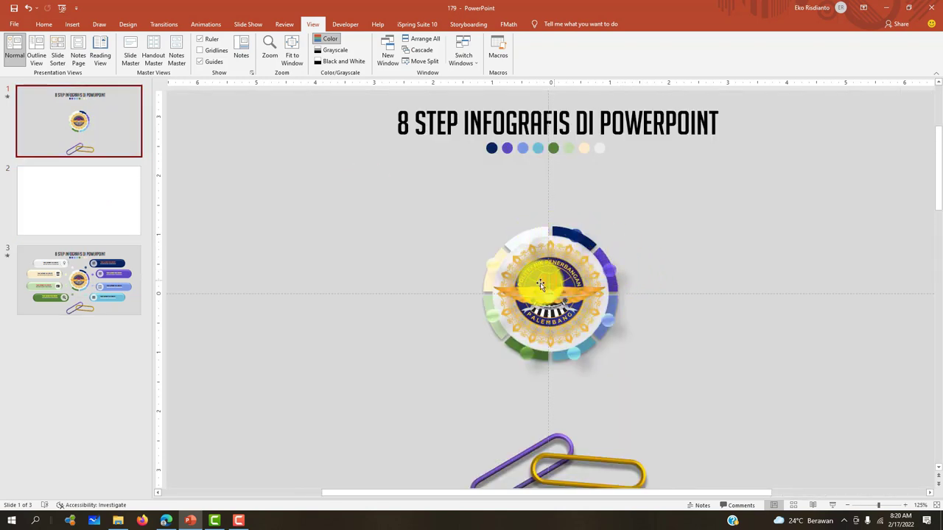
left_click(540, 233)
mouse_move(540, 232)
left_mouse_down()
mouse_move(516, 210)
mouse_move(513, 185)
mouse_move(705, 184)
mouse_move(701, 198)
mouse_move(526, 210)
mouse_move(518, 221)
left_mouse_up()
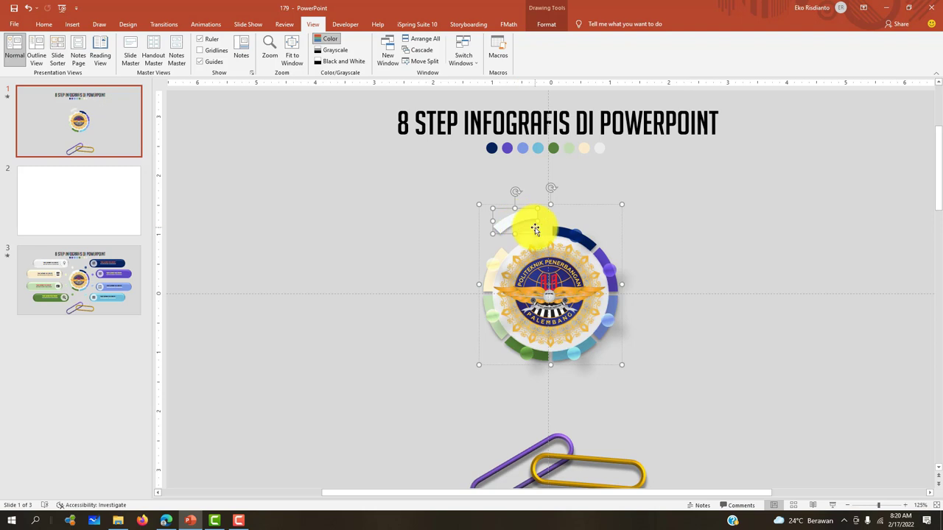
key("ctrl+z")
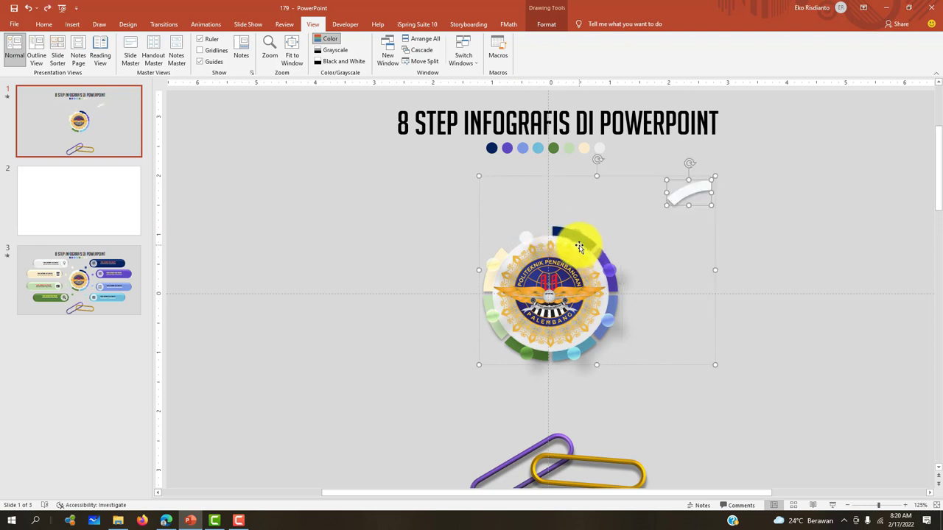
key("ctrl+z")
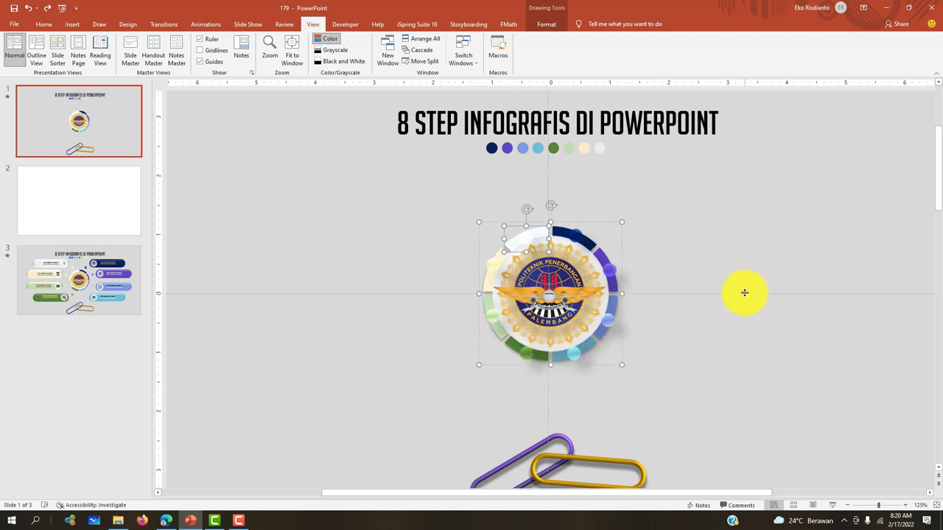
left_click(111, 204)
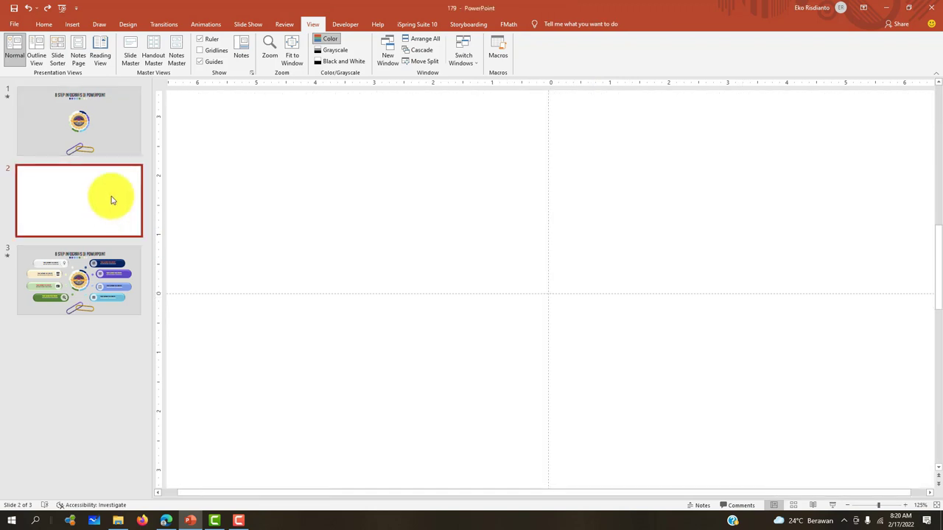
Step: Draw a blue Circle: Hollow donut on the blank second slide and thin its ring
left_click(74, 23)
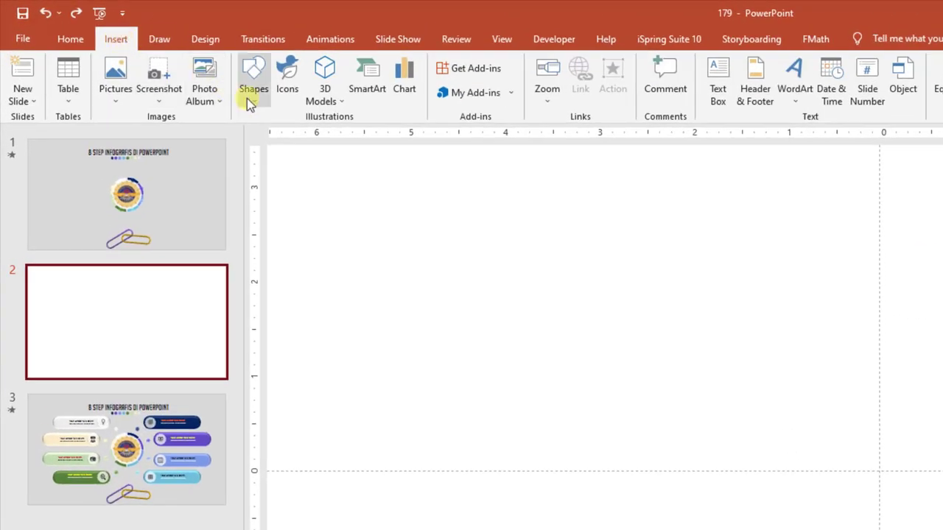
left_click(237, 87)
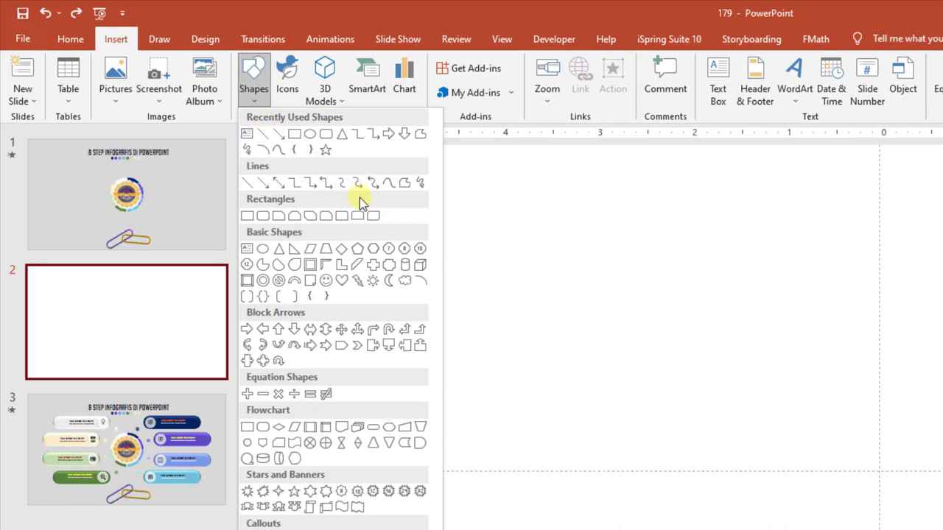
left_click(263, 282)
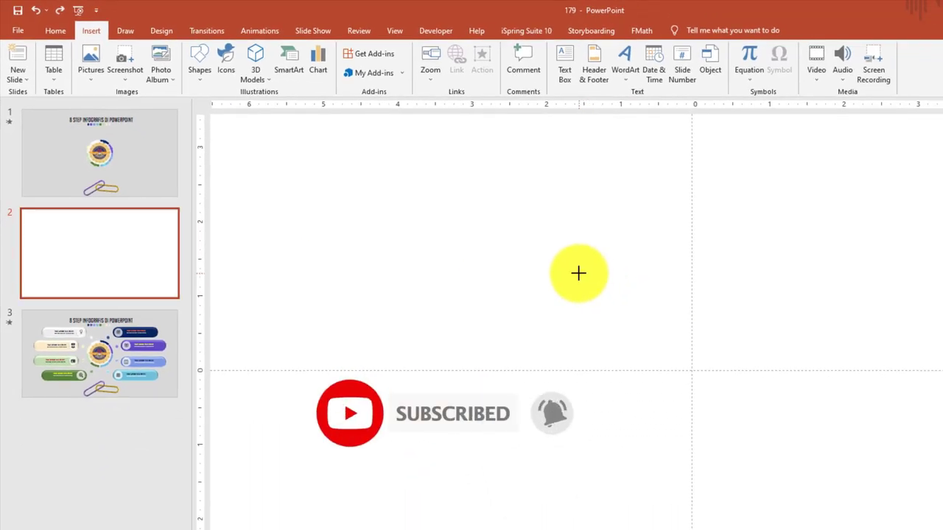
mouse_move(579, 273)
left_mouse_down()
mouse_move(670, 383)
mouse_move(775, 480)
left_mouse_up()
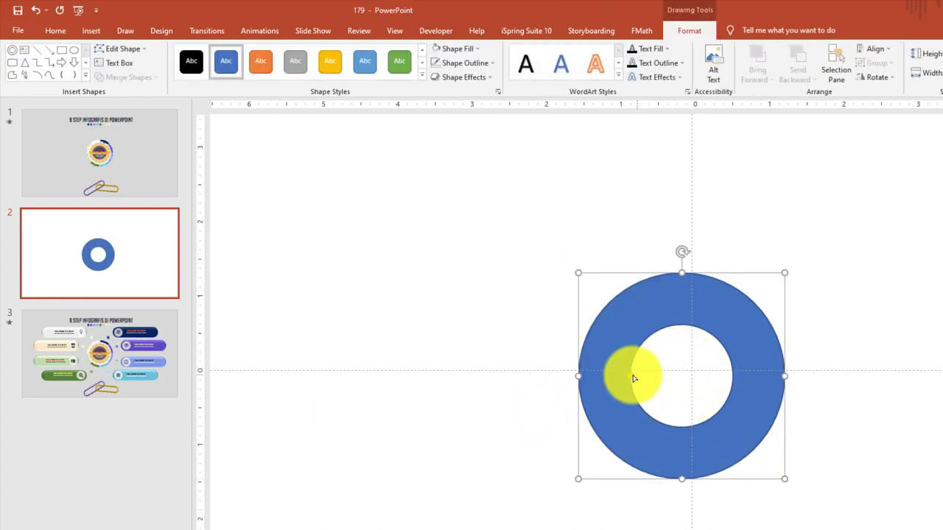
left_click_drag(631, 378, 676, 292)
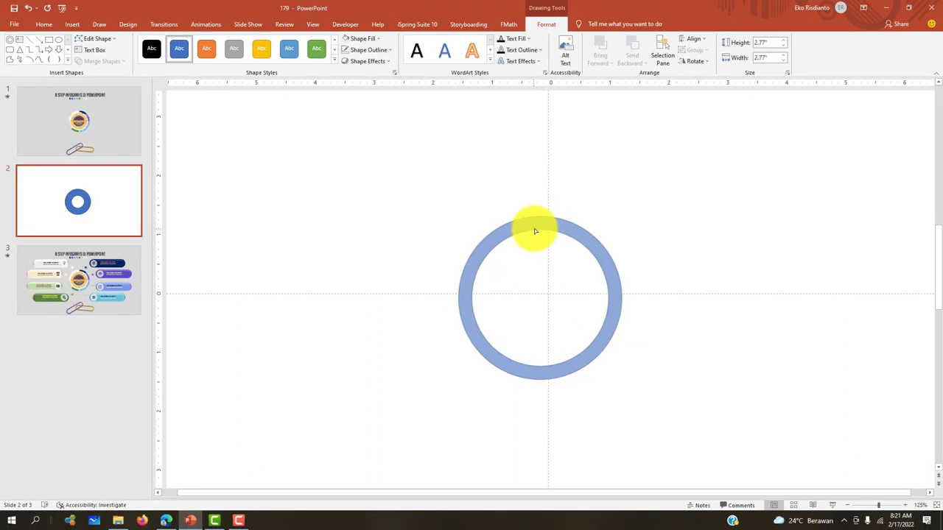
Step: Thin the donut's ring further and shrink it to about 1.98 inches
left_click_drag(534, 229, 534, 229)
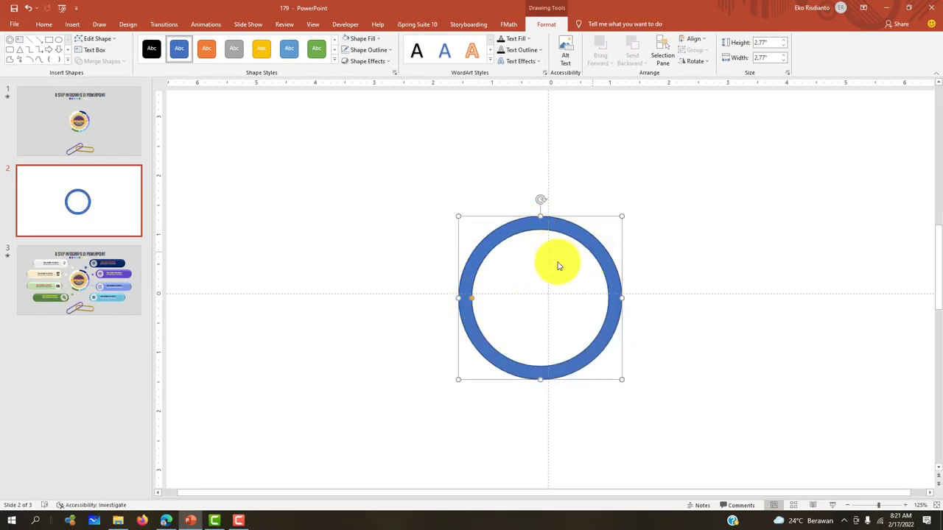
left_click_drag(471, 299, 482, 291)
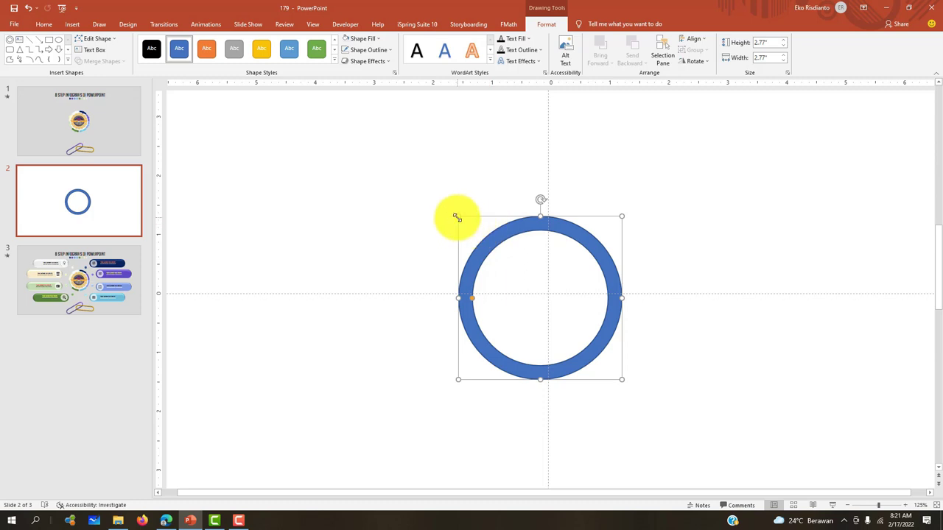
left_click_drag(457, 219, 504, 298)
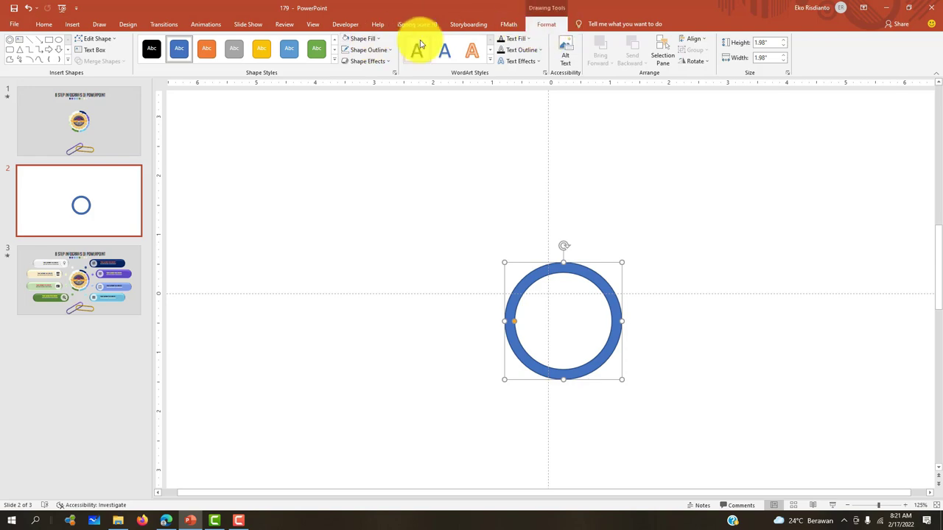
Step: Remove the ring's outline and centre it horizontally and vertically on the slide
left_click(377, 50)
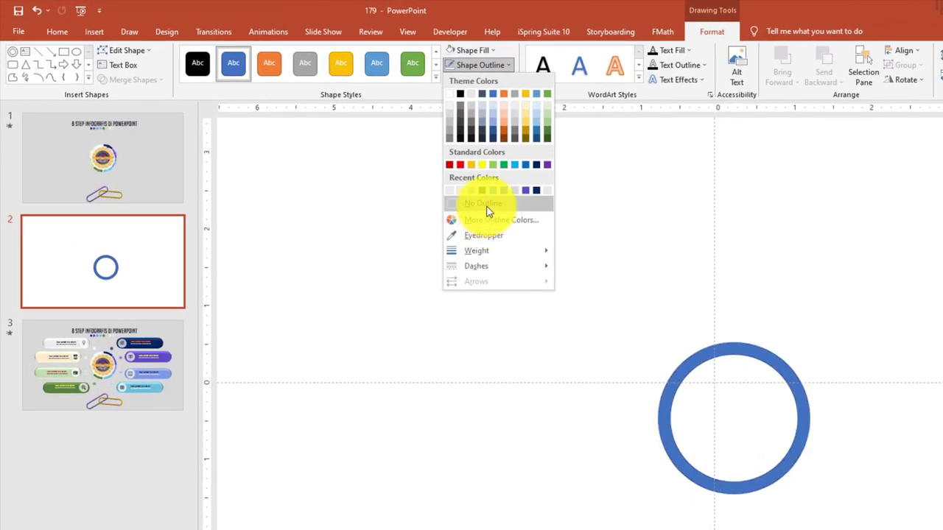
left_click(440, 184)
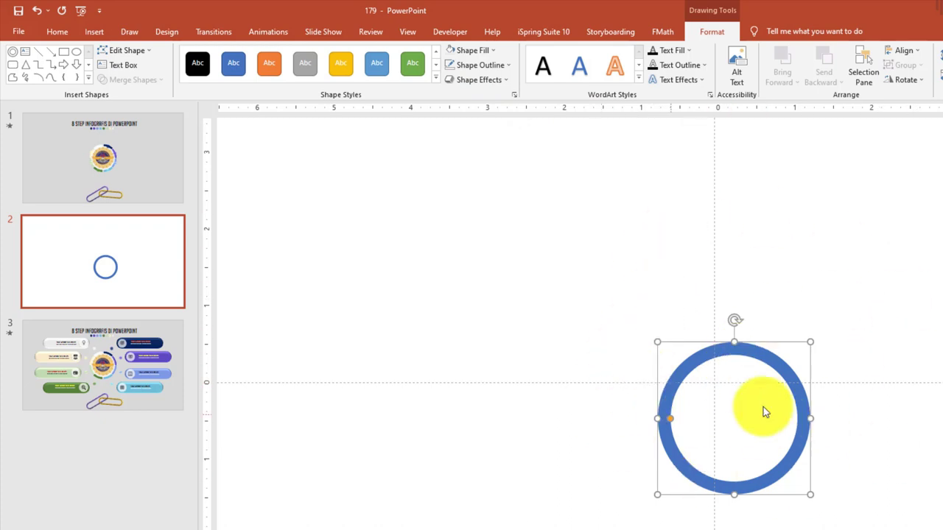
left_click(905, 51)
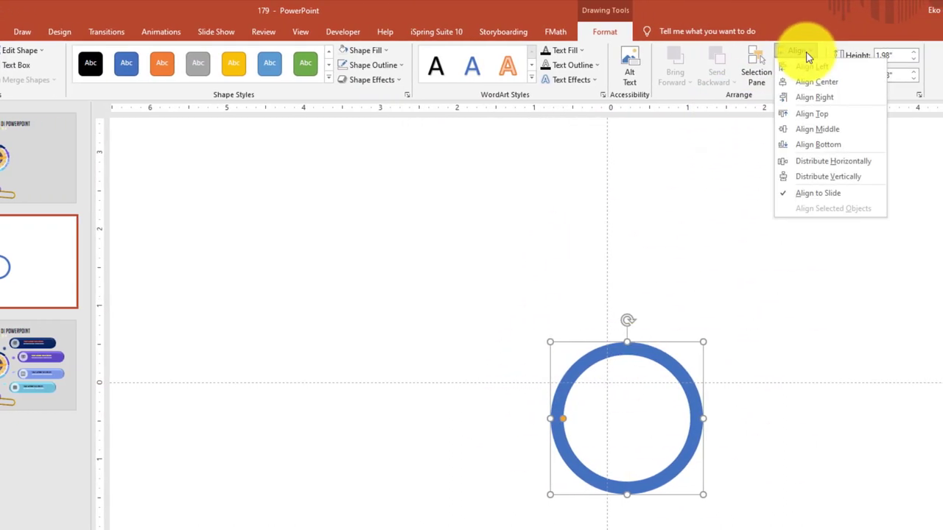
left_click(809, 85)
left_click(809, 56)
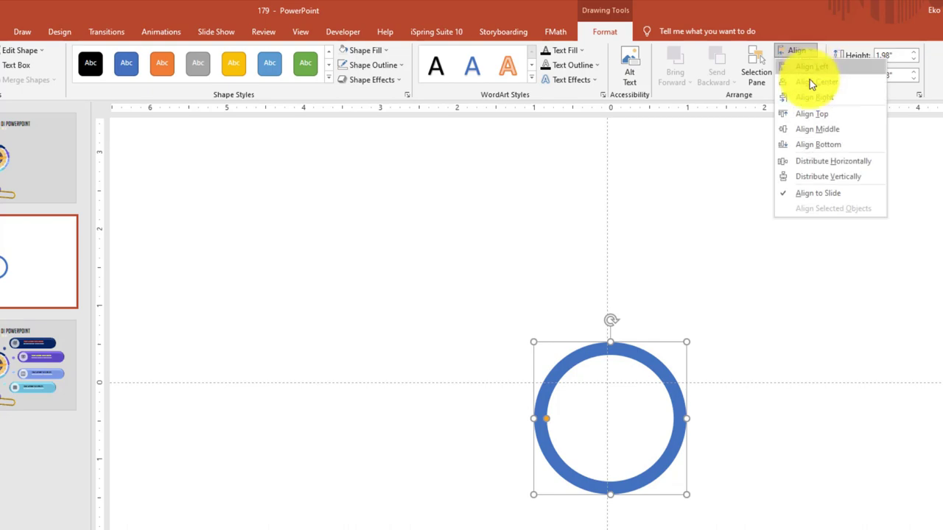
left_click(815, 130)
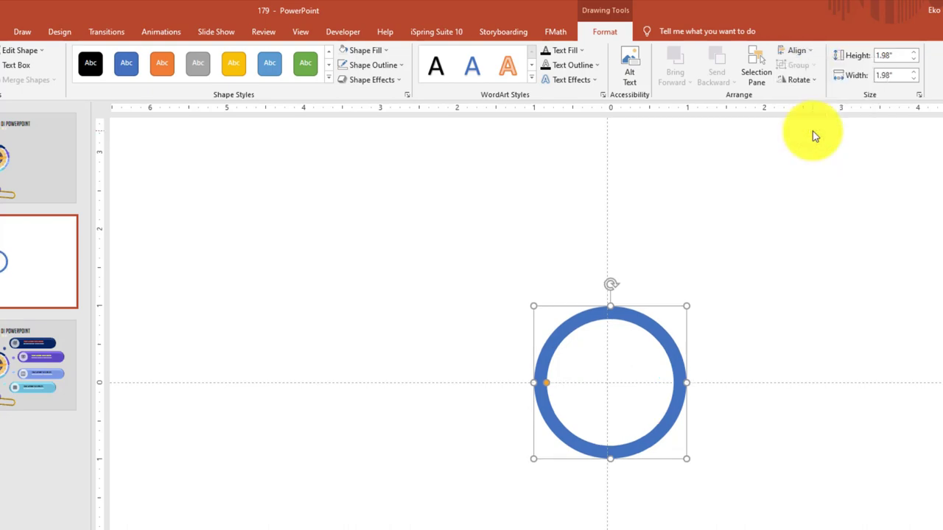
left_click(634, 200)
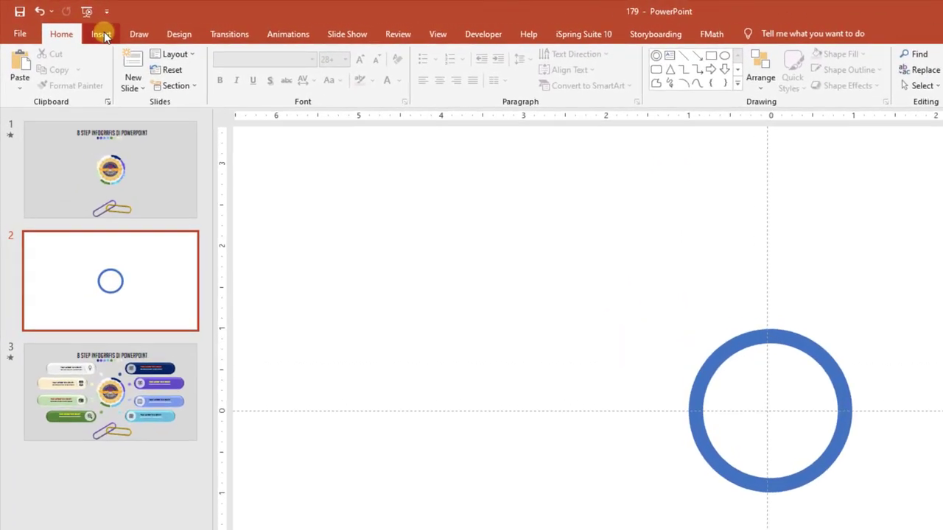
Step: Draw a tall, thin rectangle bar, about 3.39 by 0.08 inches, beside the ring
left_click(102, 34)
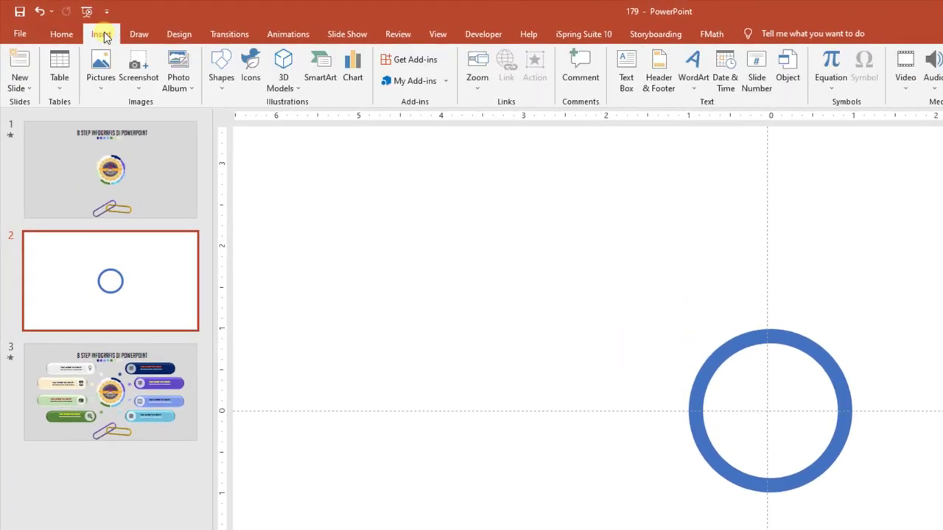
left_click(222, 88)
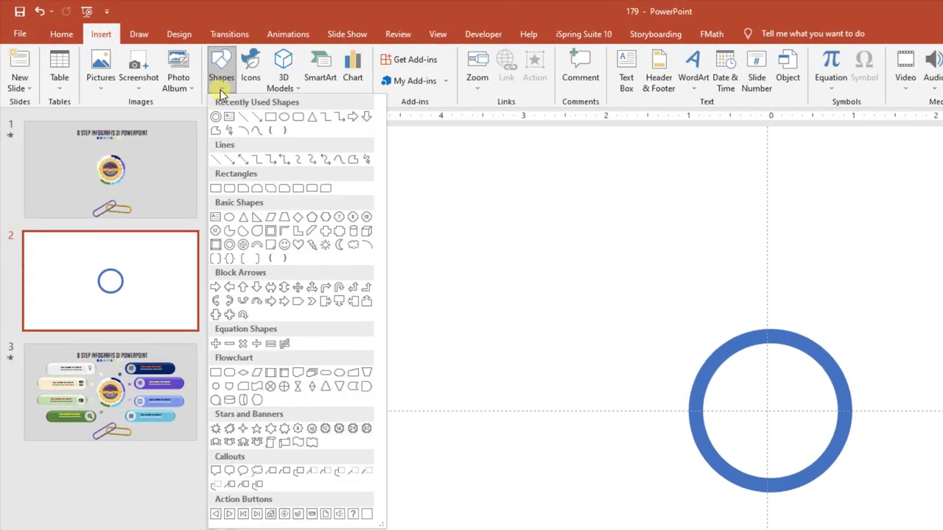
left_click(270, 118)
left_click_drag(468, 231, 475, 510)
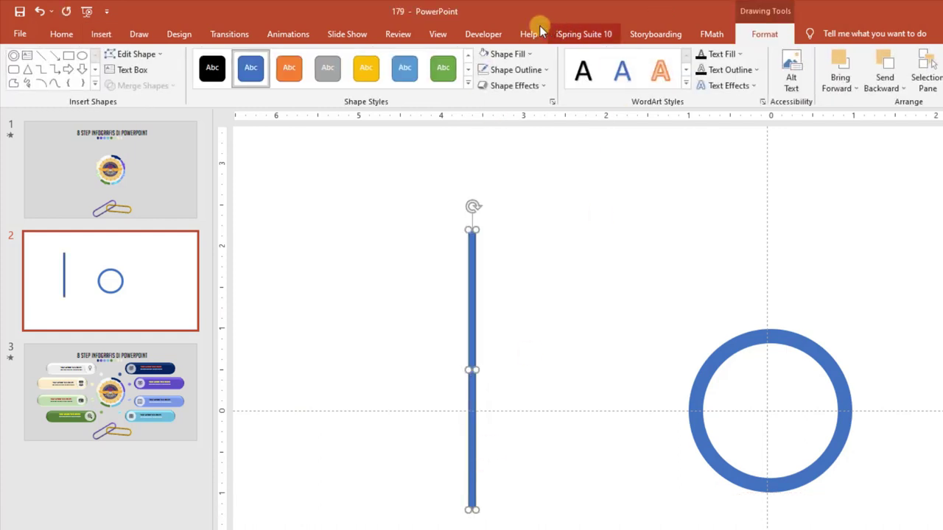
Step: Remove the bar's outline and centre it horizontally and vertically so it crosses the ring
left_click(511, 69)
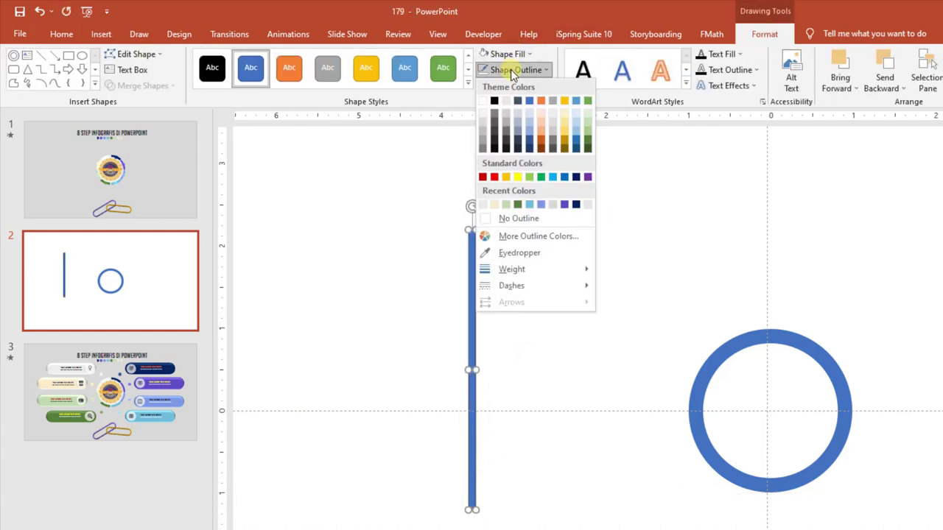
left_click(518, 219)
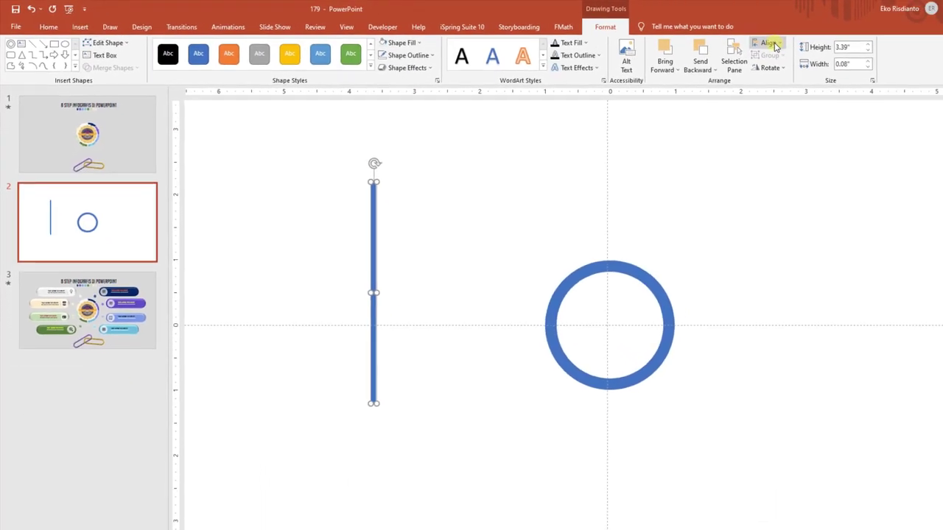
left_click(772, 46)
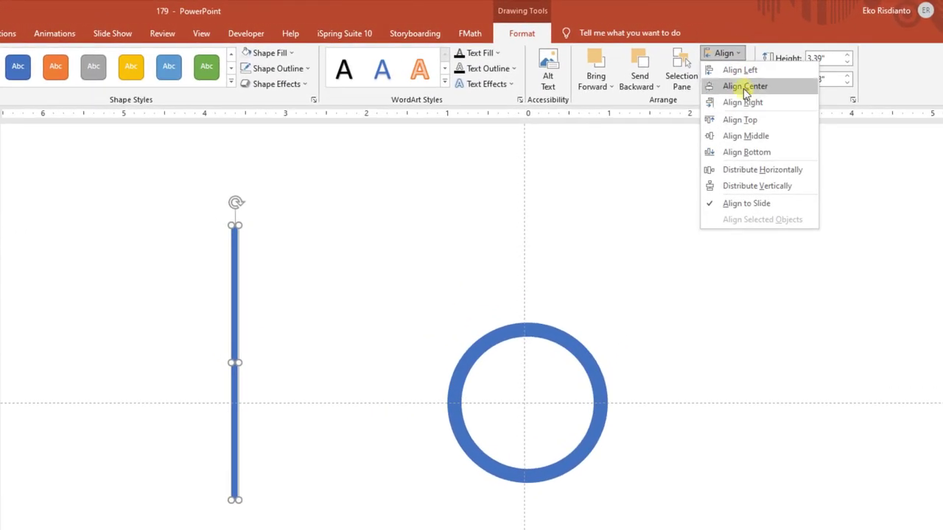
left_click(766, 69)
left_click(725, 53)
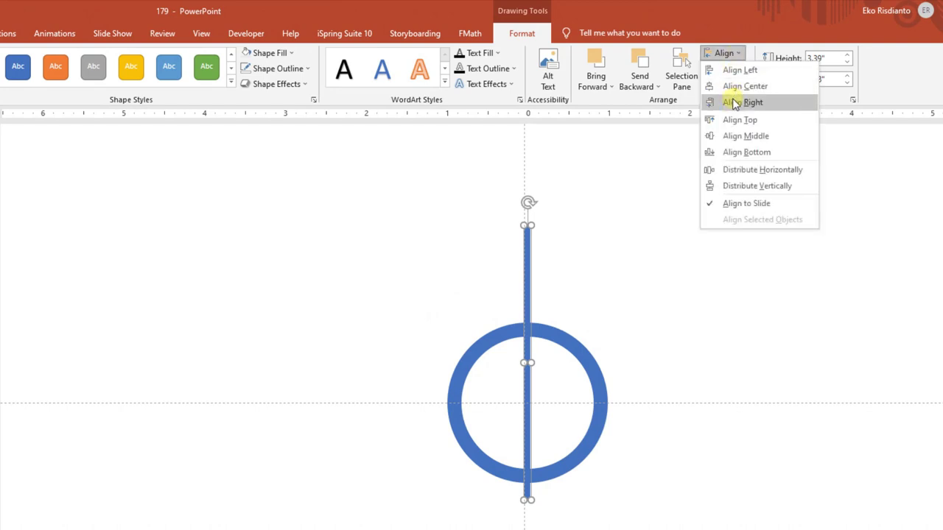
left_click(733, 137)
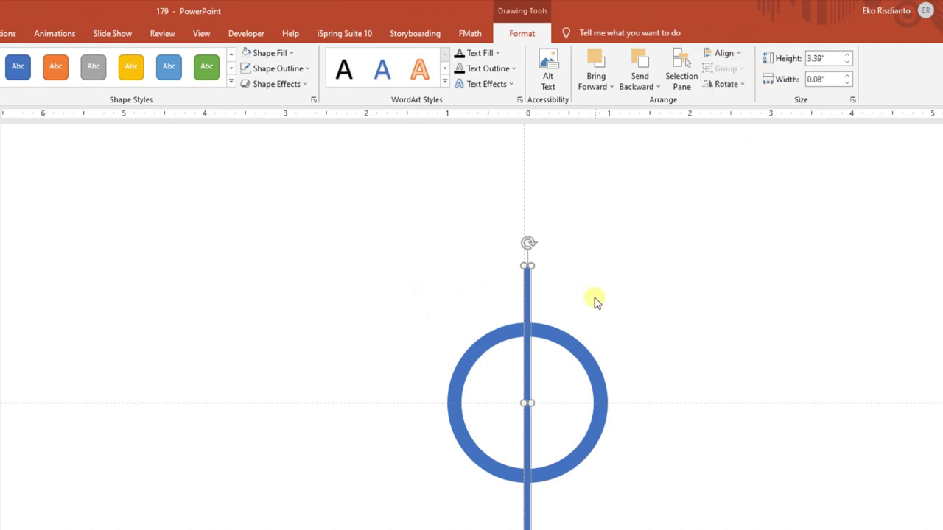
left_click(686, 320)
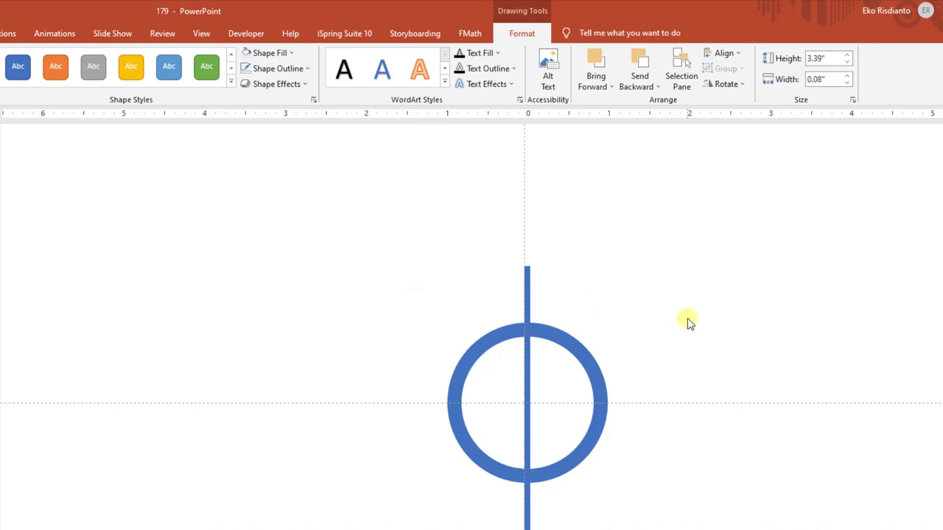
left_click(529, 285)
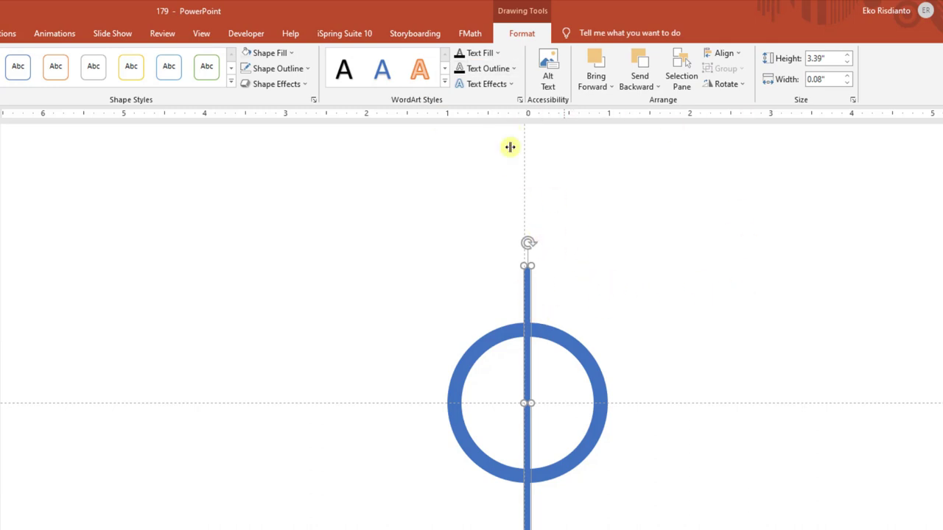
Step: Fill the vertical bar with the dark grey theme colour
left_click(292, 53)
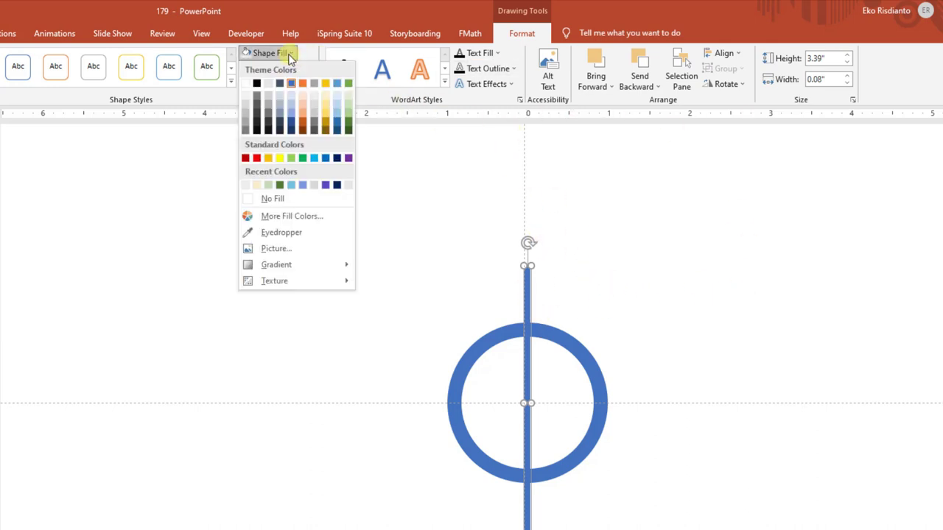
left_click(256, 102)
left_click(612, 243)
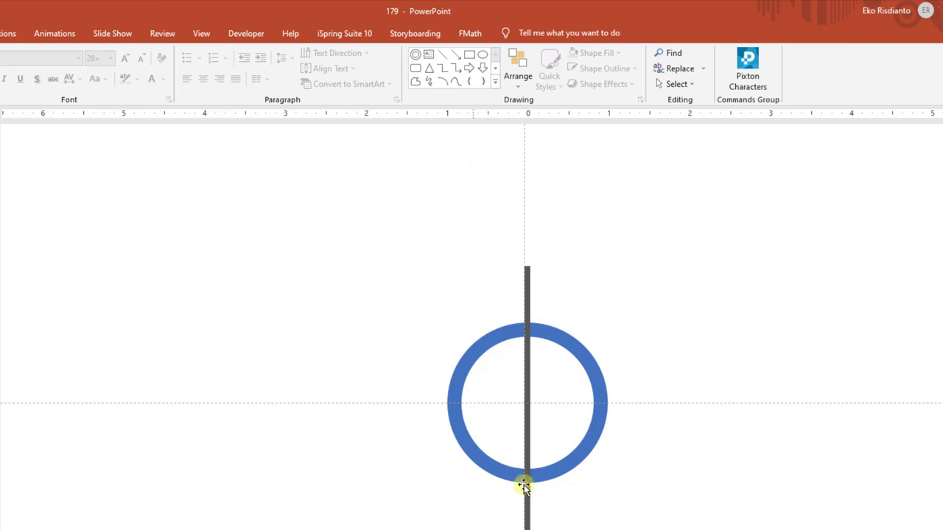
Step: Duplicate the bar with Ctrl+D and centre the copy both ways on top of the original
left_click(525, 278)
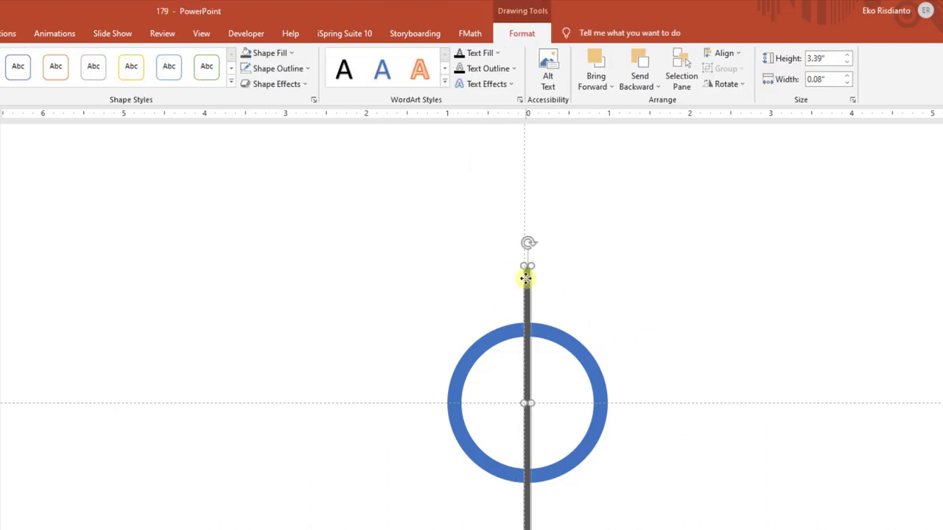
left_click(547, 295)
left_click(528, 286)
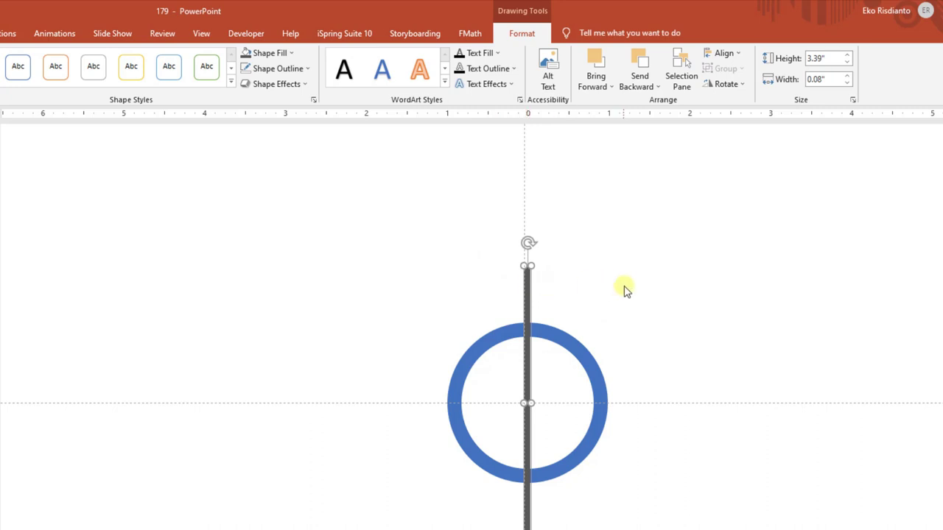
key("ctrl+d")
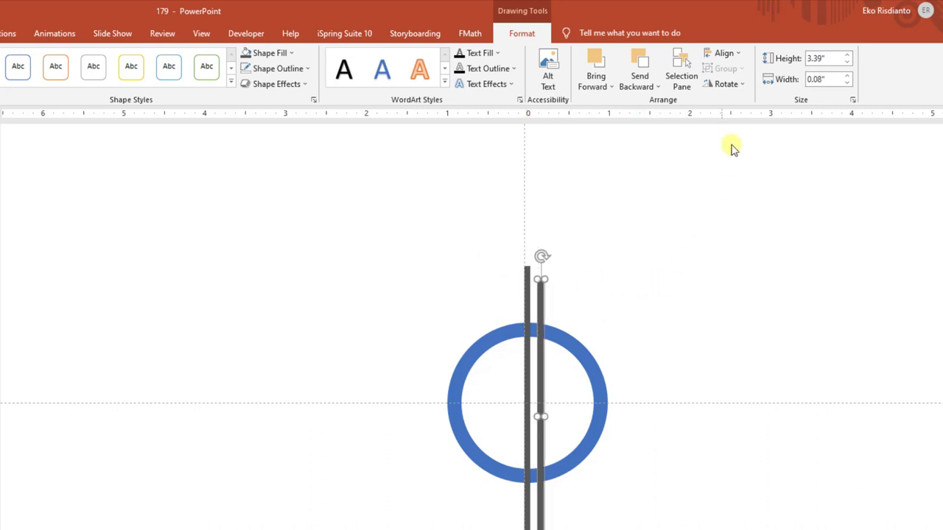
left_click(731, 58)
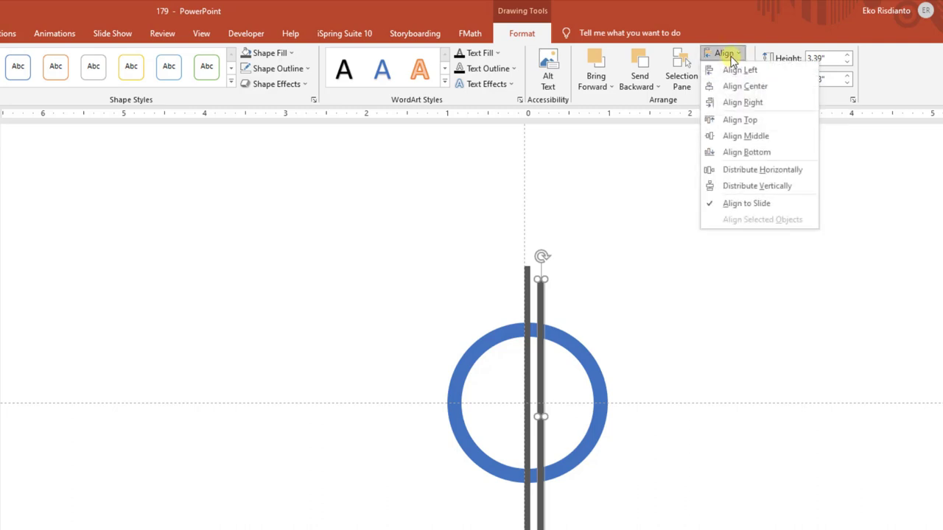
left_click(728, 84)
left_click(731, 59)
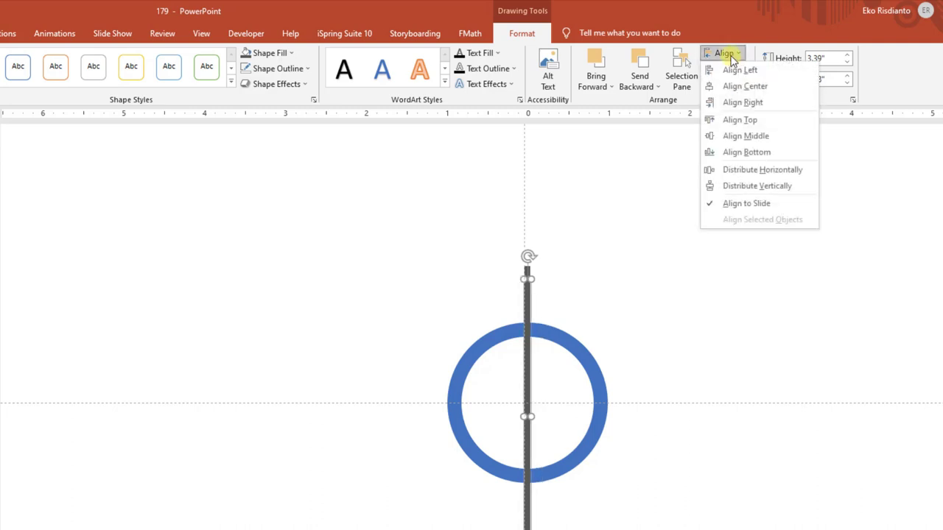
left_click(734, 136)
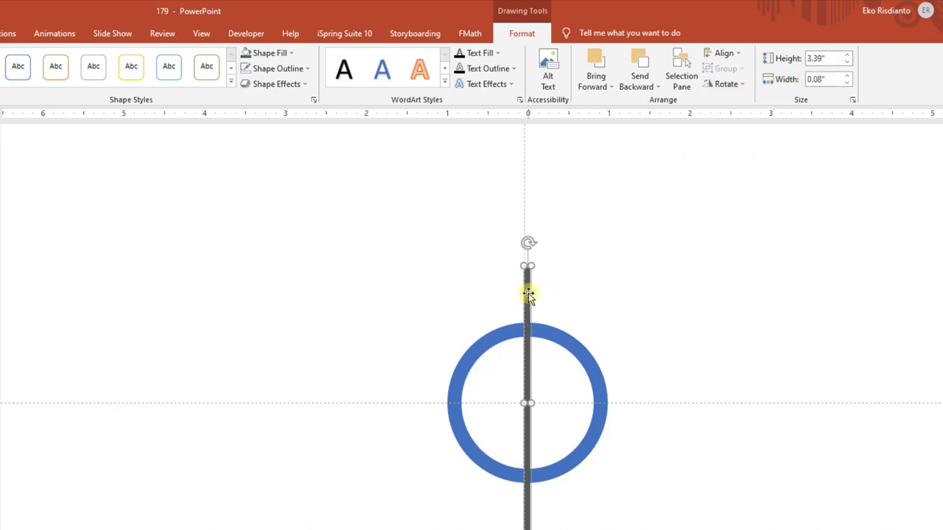
Step: Set the copied bar's rotation to 45° in Format Shape's Size settings
right_click(528, 295)
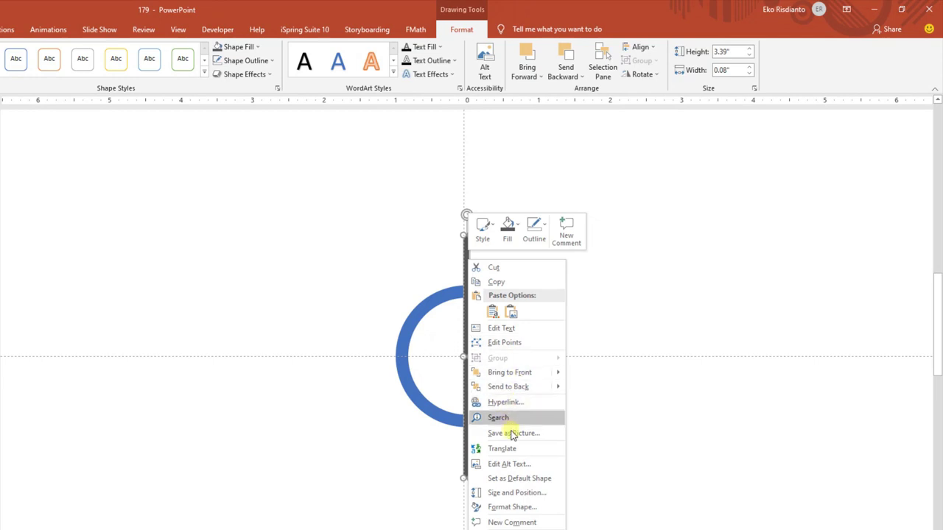
left_click(505, 509)
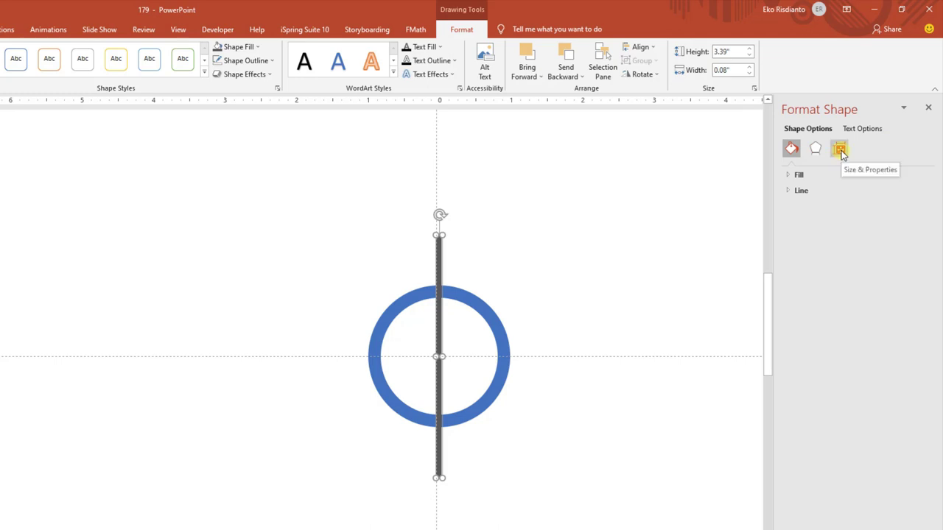
left_click(841, 150)
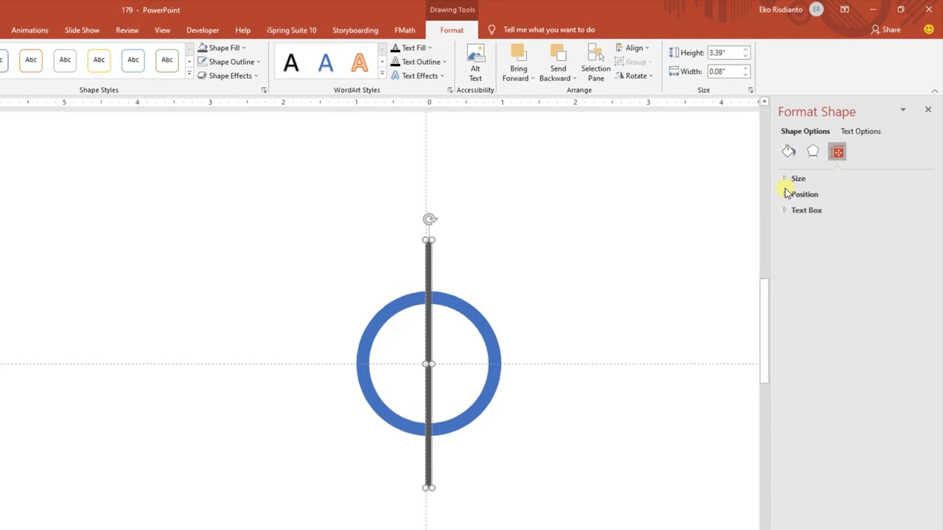
left_click(791, 190)
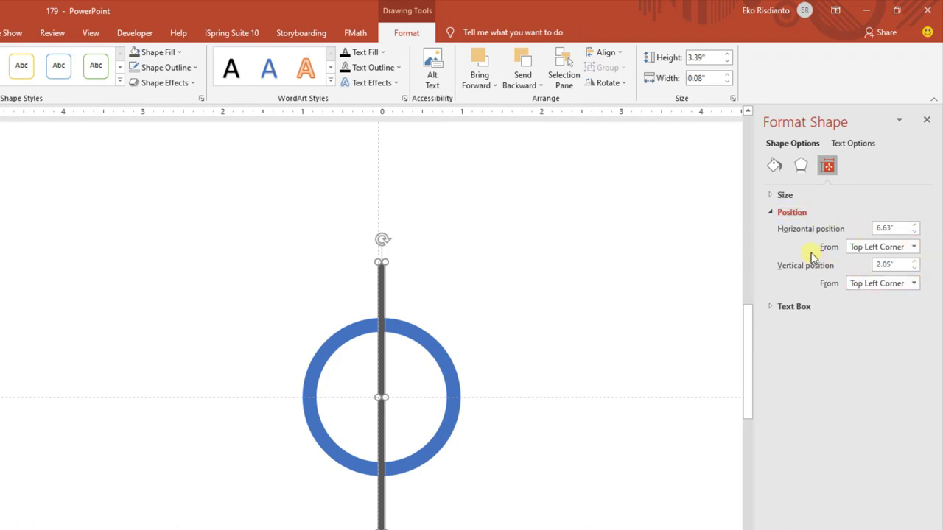
left_click(775, 196)
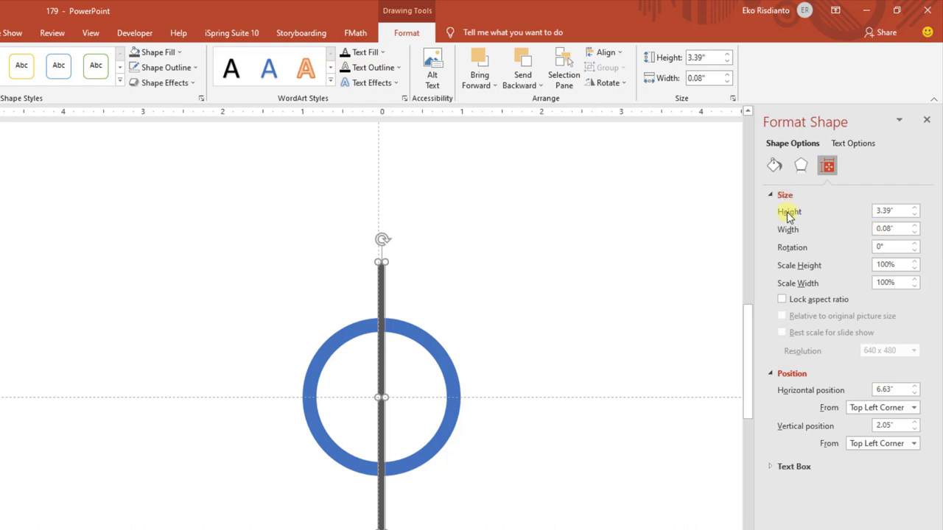
left_click(881, 247)
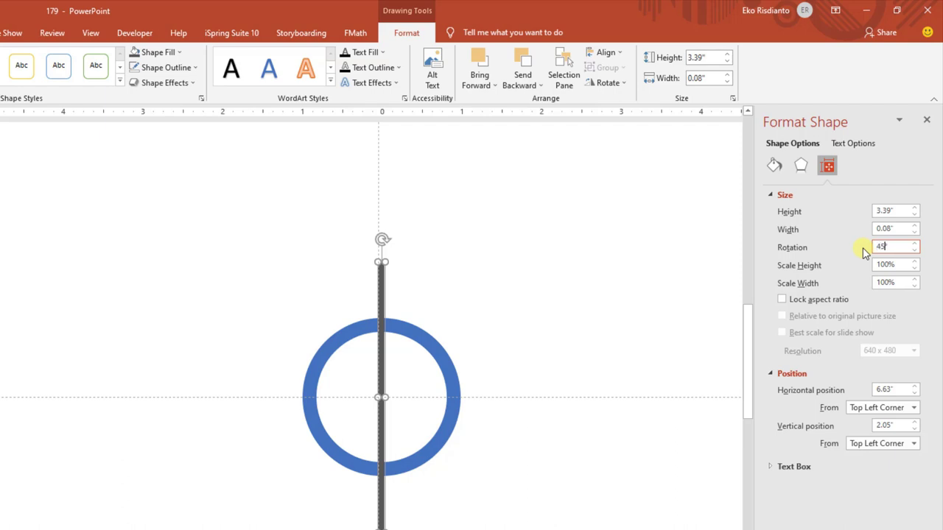
type("45")
key("Return")
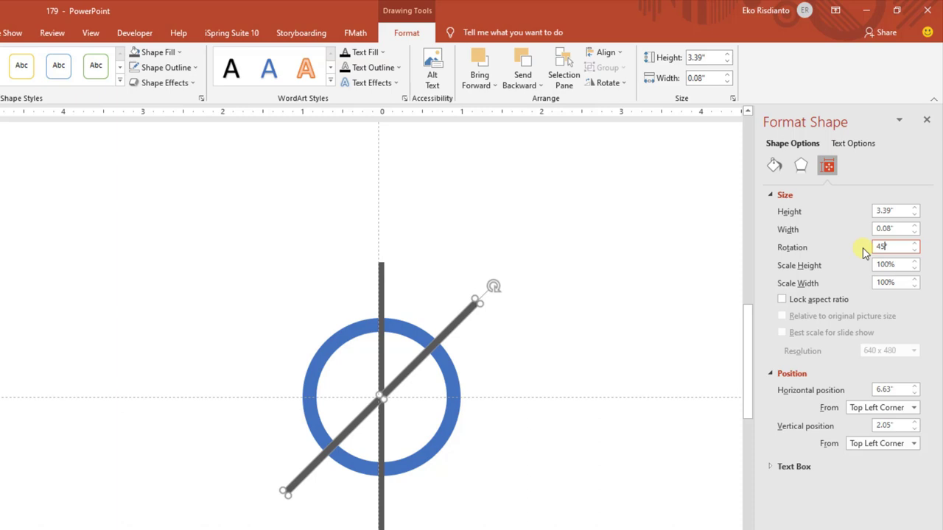
Step: Try rotations of 90° and 135°, then undo a test 10° rotation
left_click(895, 247)
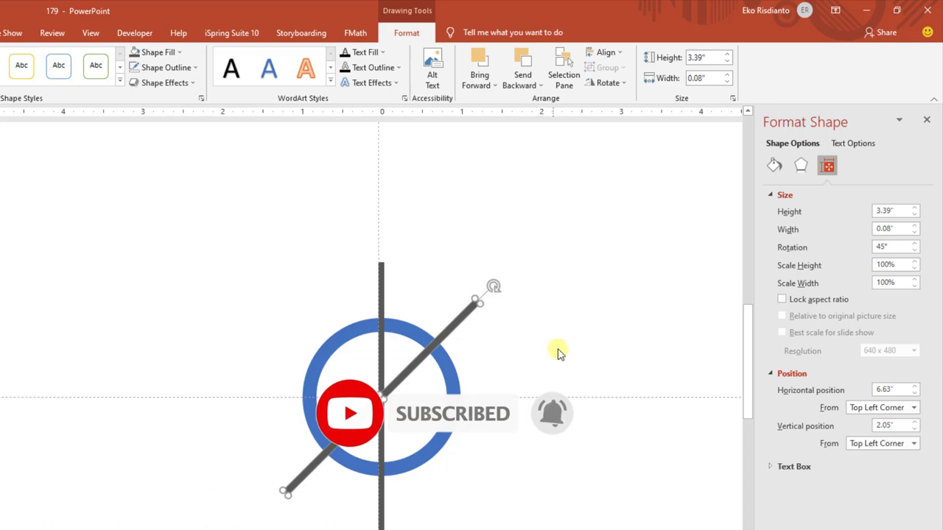
double_click(883, 246)
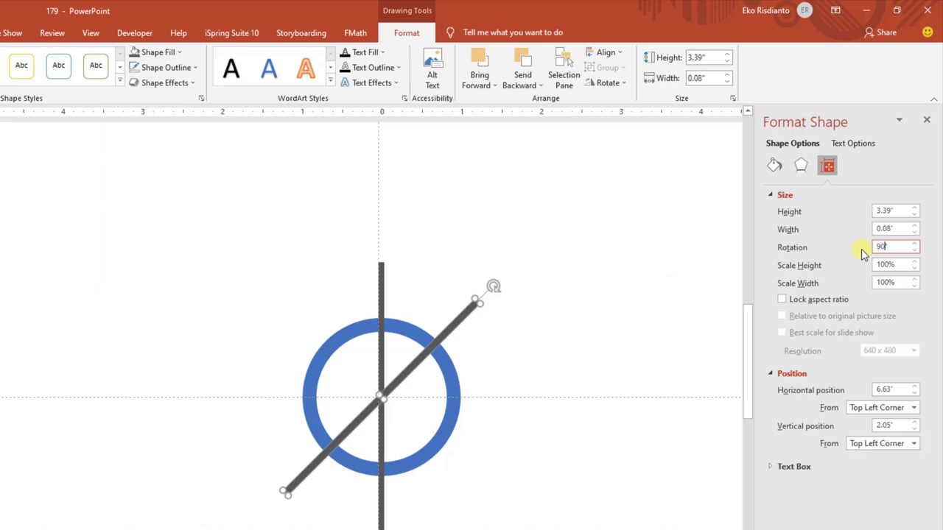
type("90")
key("Return")
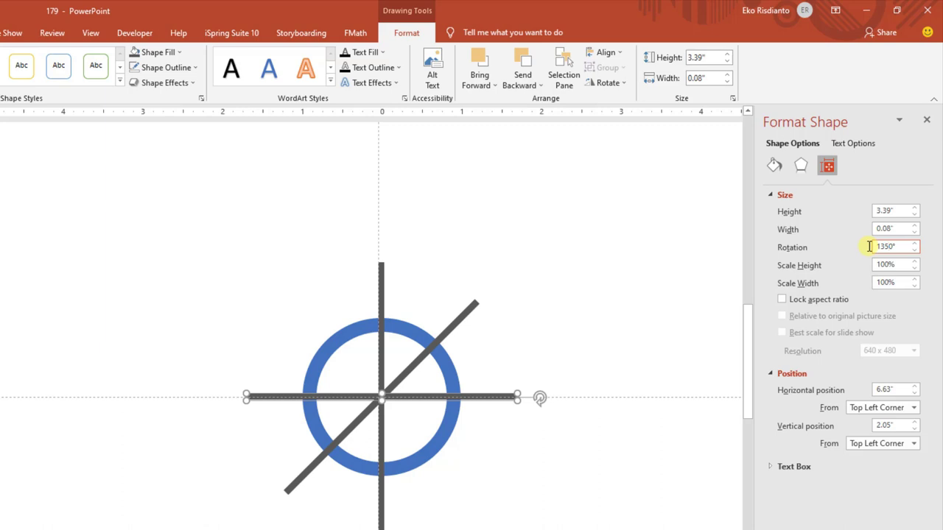
key("Return")
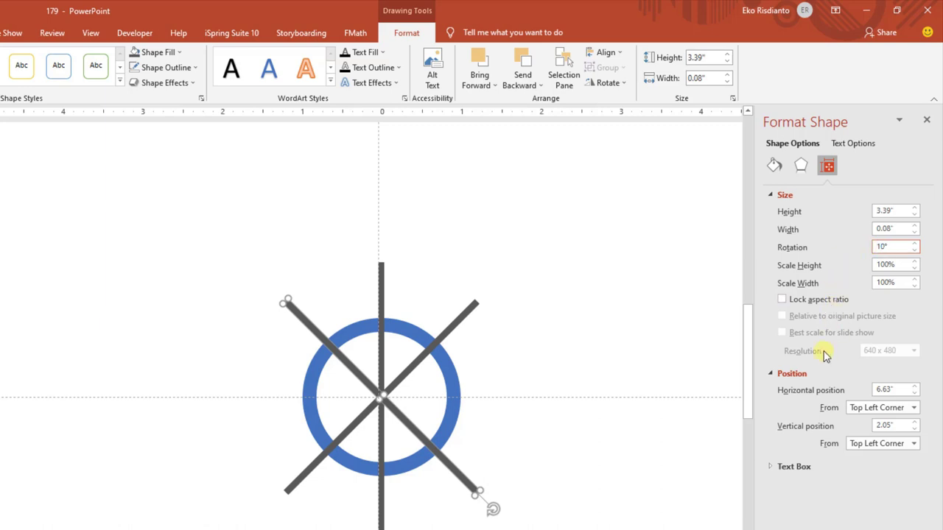
left_click(584, 446)
key("ctrl+z")
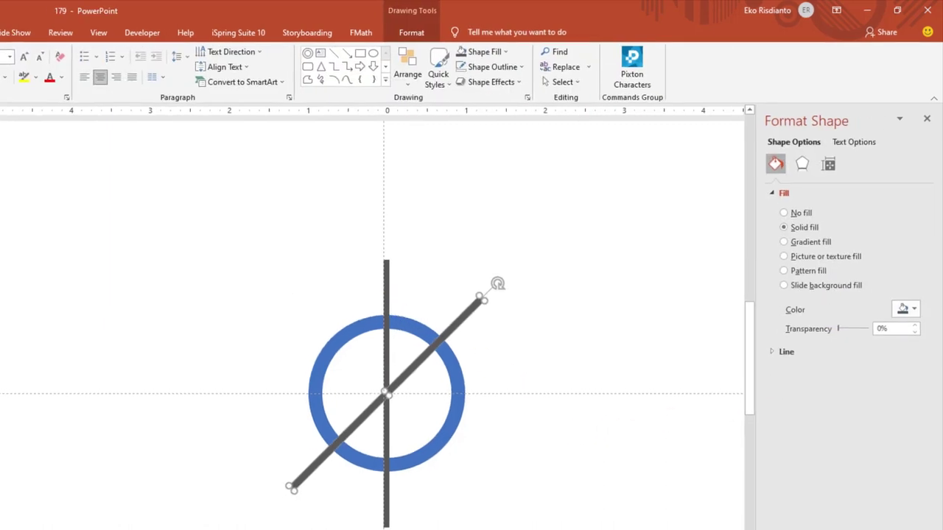
Step: Duplicate the 45° line, centre the copy on the slide and rotate it to 90° horizontal
left_click(44, 8)
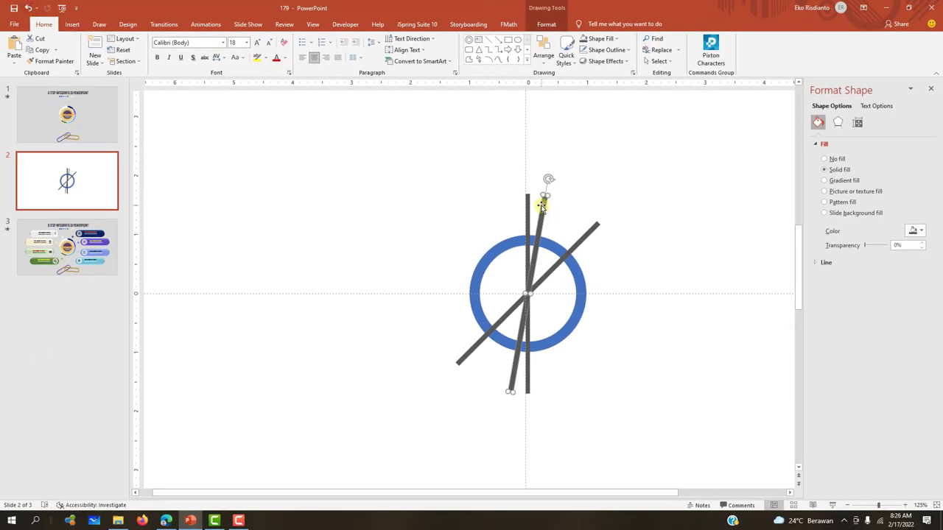
key("ctrl+z")
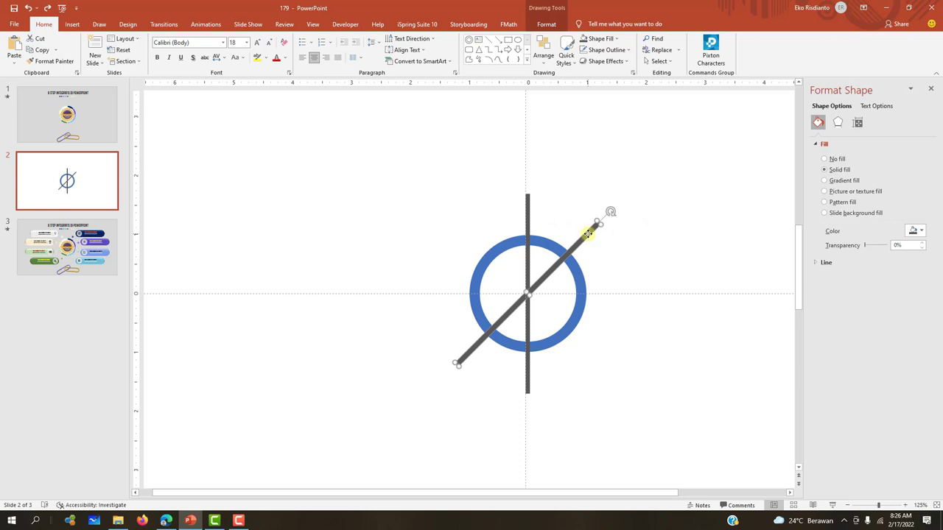
key("ctrl+d")
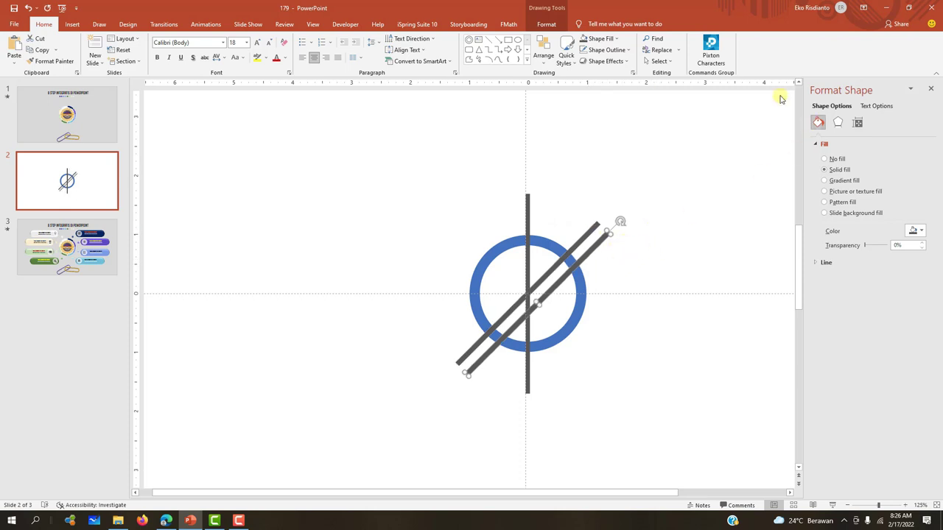
left_click(544, 25)
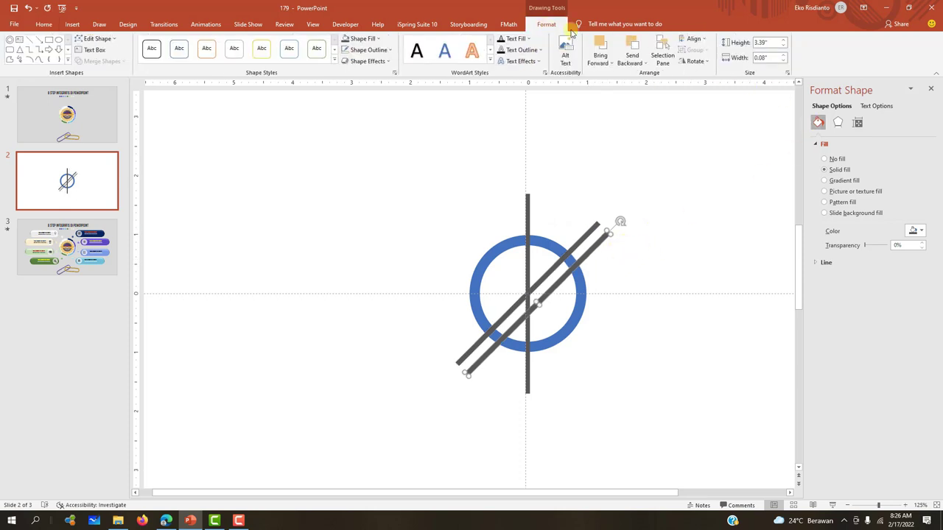
left_click(693, 39)
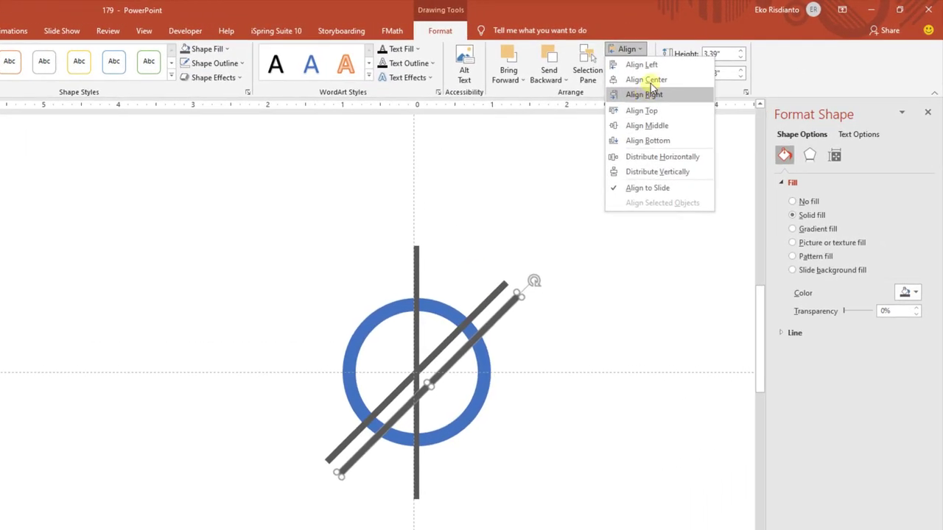
left_click(647, 81)
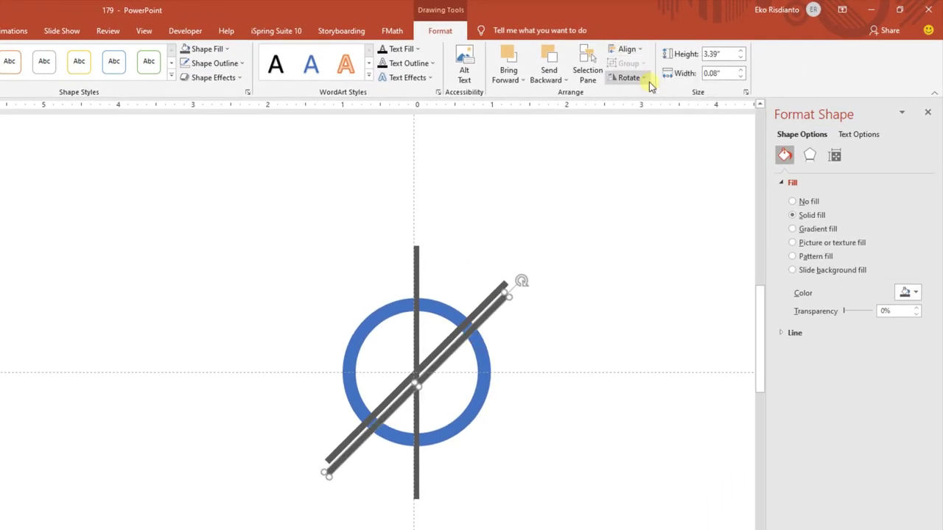
left_click(627, 49)
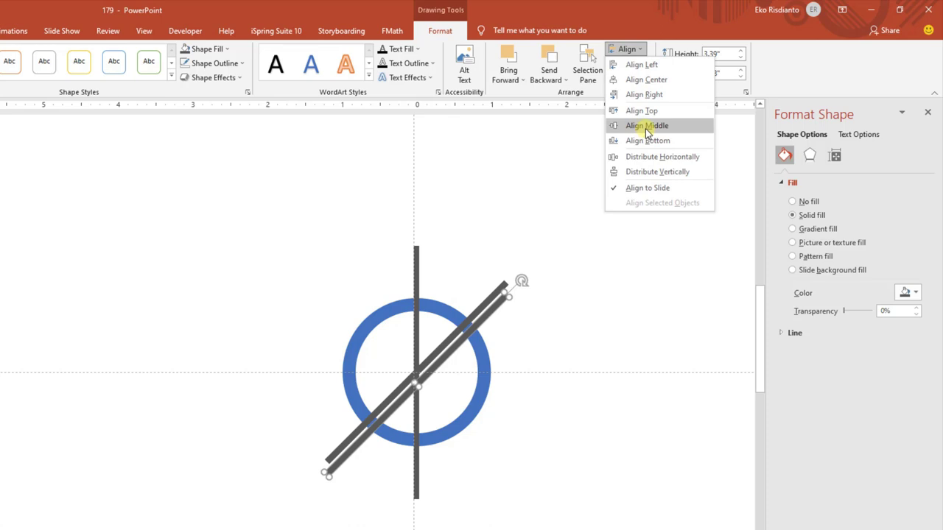
left_click(647, 127)
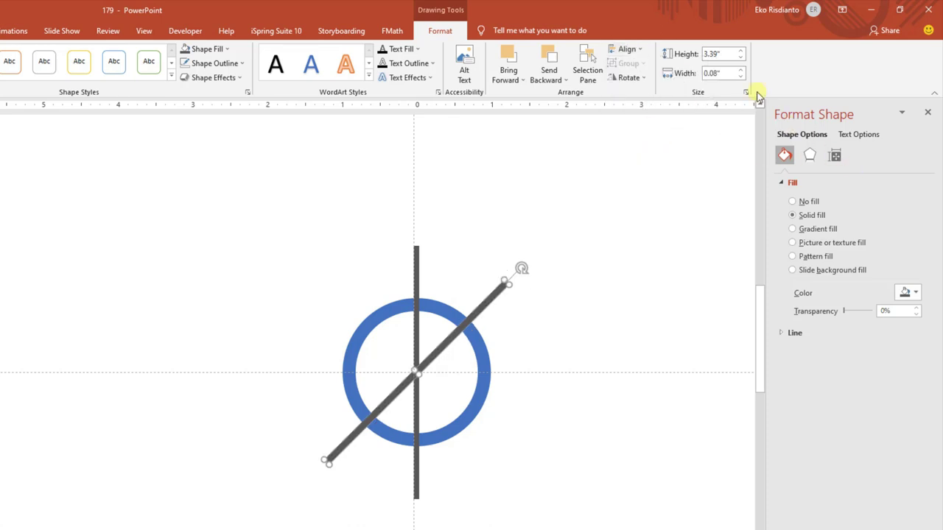
left_click(835, 155)
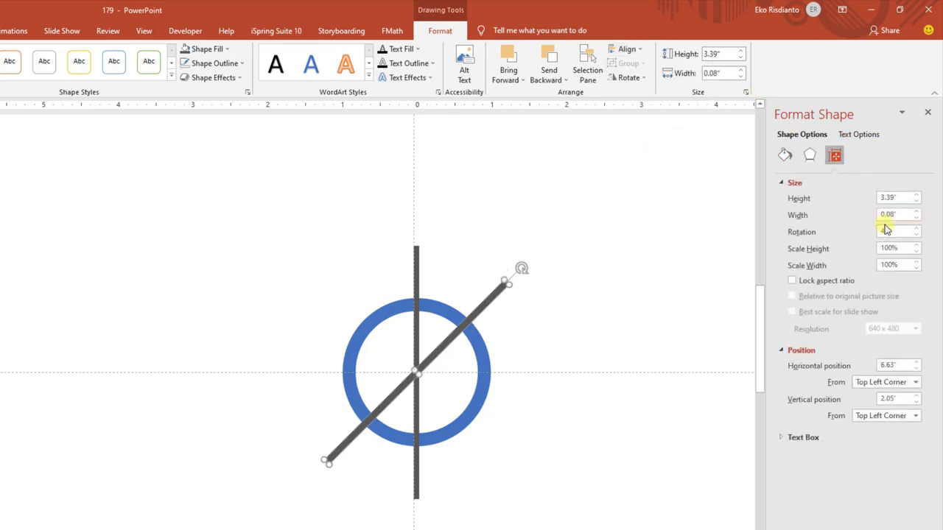
left_click(888, 230)
key("Return")
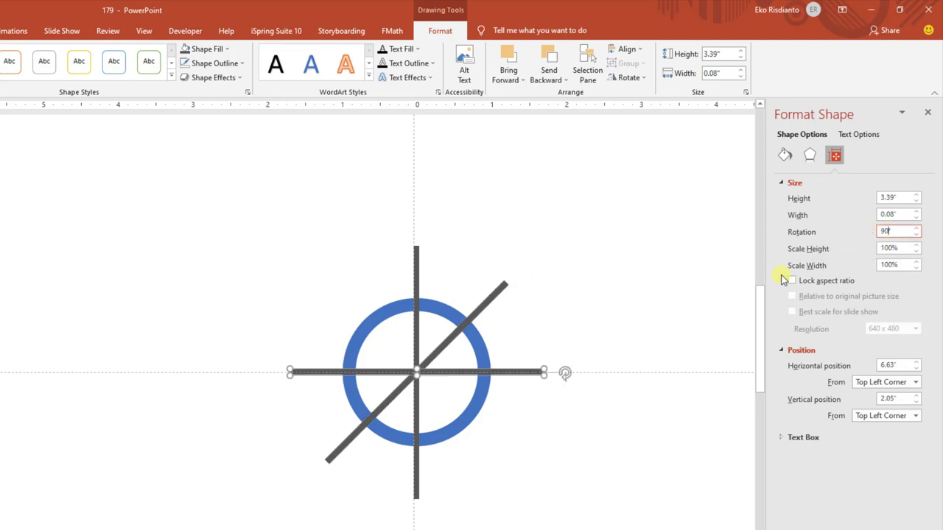
left_click(614, 336)
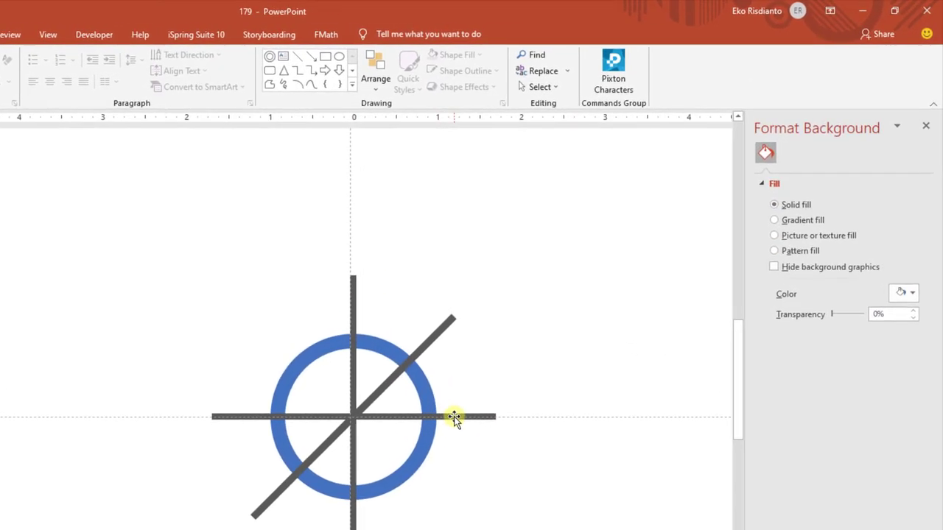
Step: Duplicate the horizontal line, centre the copy and rotate it to 135°
left_click(466, 417)
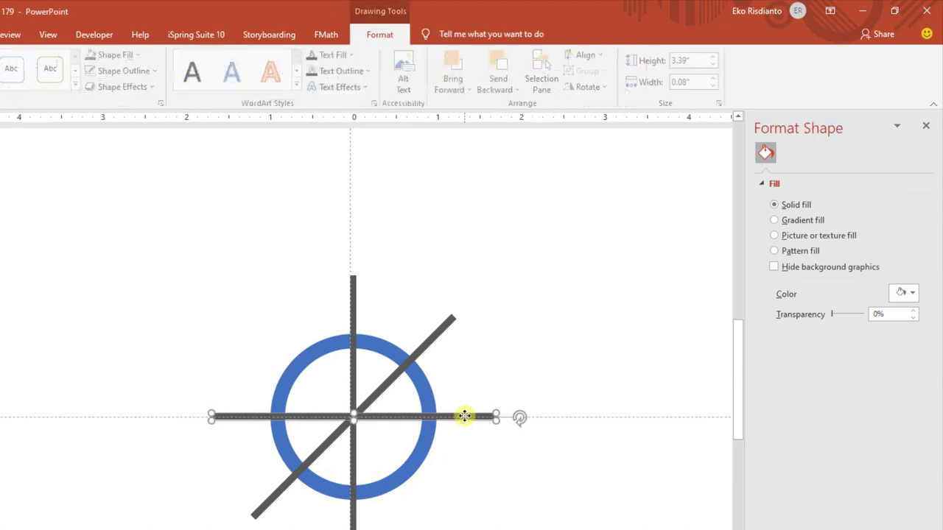
key("ctrl+d")
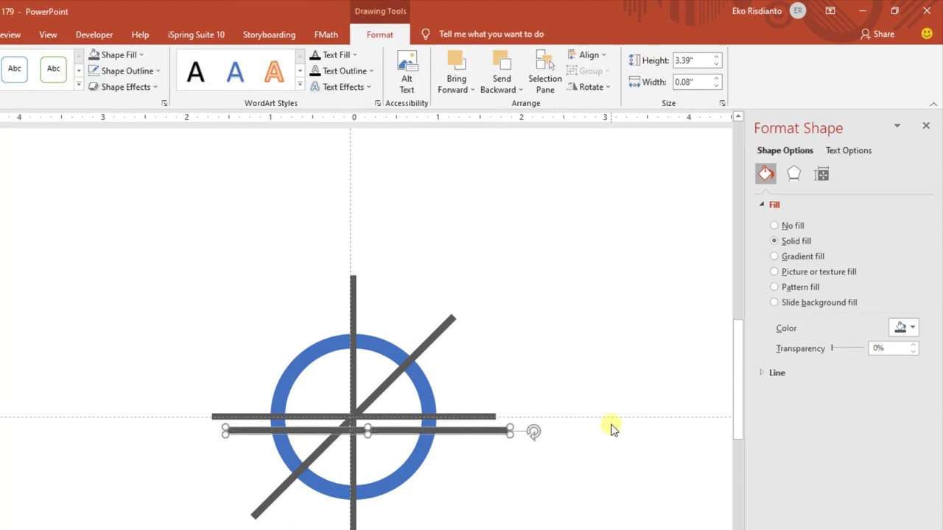
left_click(586, 57)
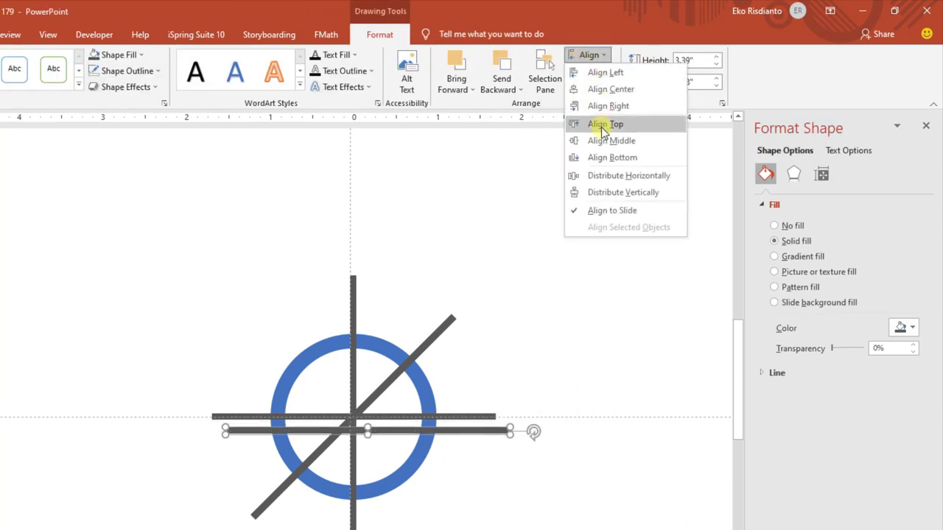
left_click(610, 90)
left_click(588, 56)
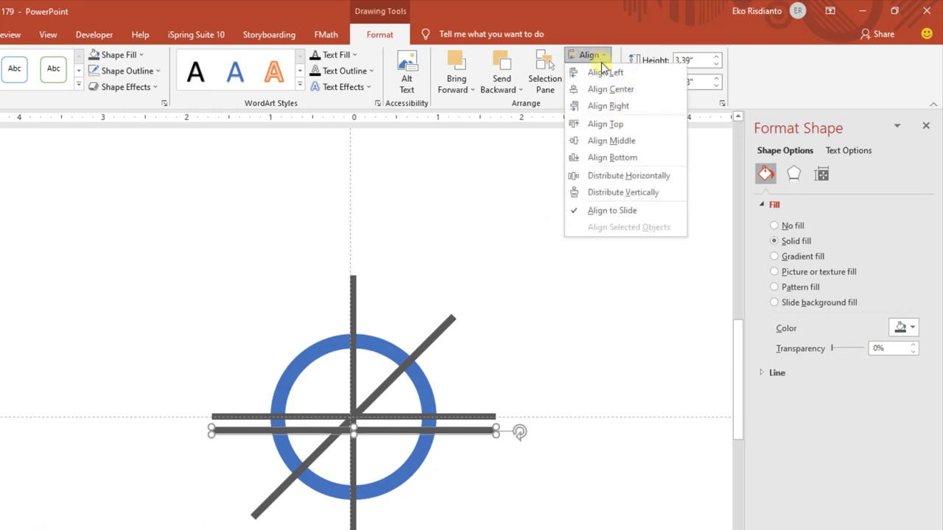
left_click(610, 140)
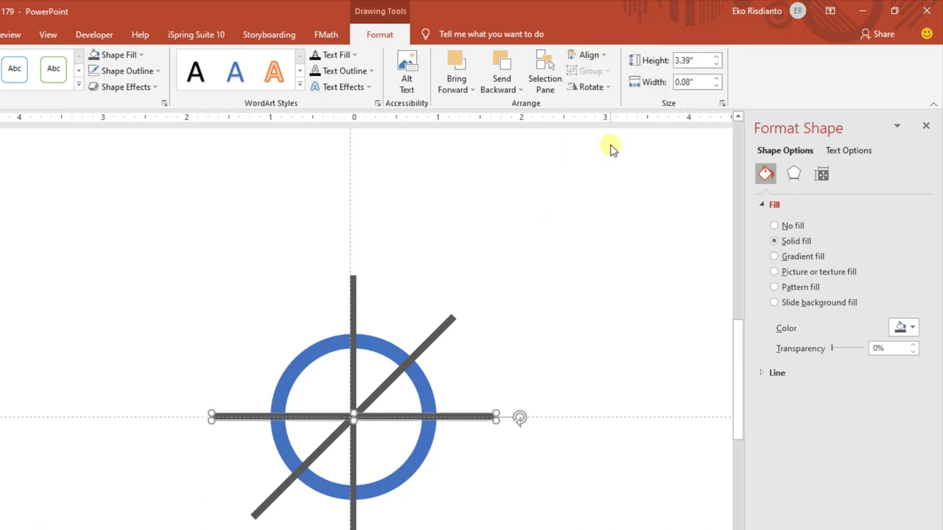
left_click(824, 175)
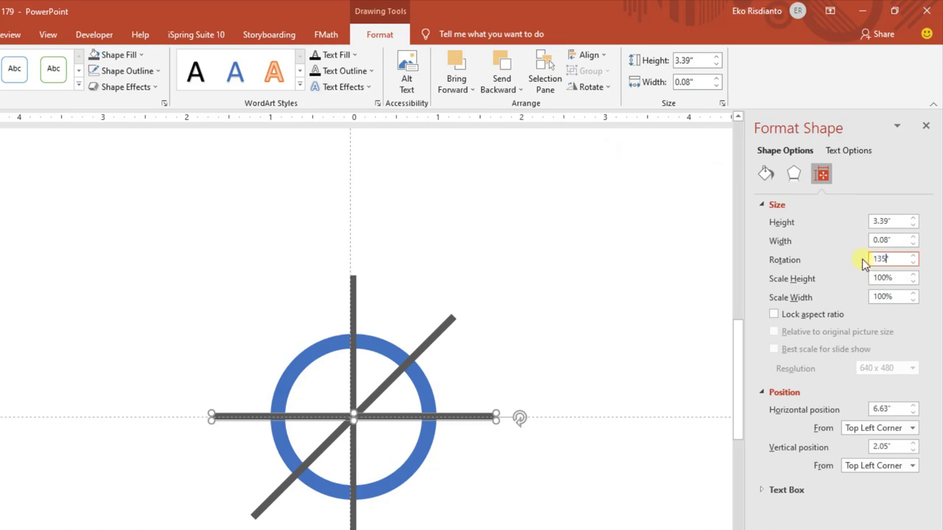
key("Return")
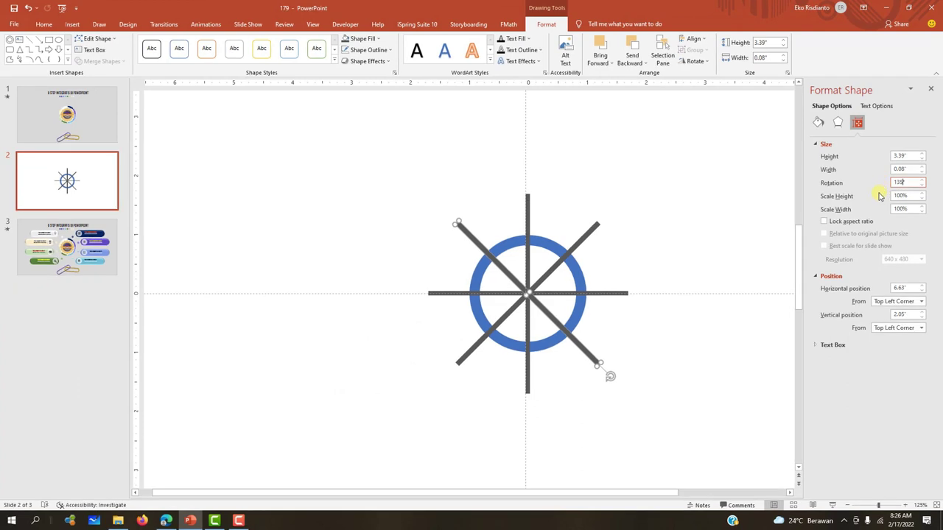
Step: Select the ring and all four bars and apply Merge Shapes > Fragment to split them into pieces
left_click(682, 267)
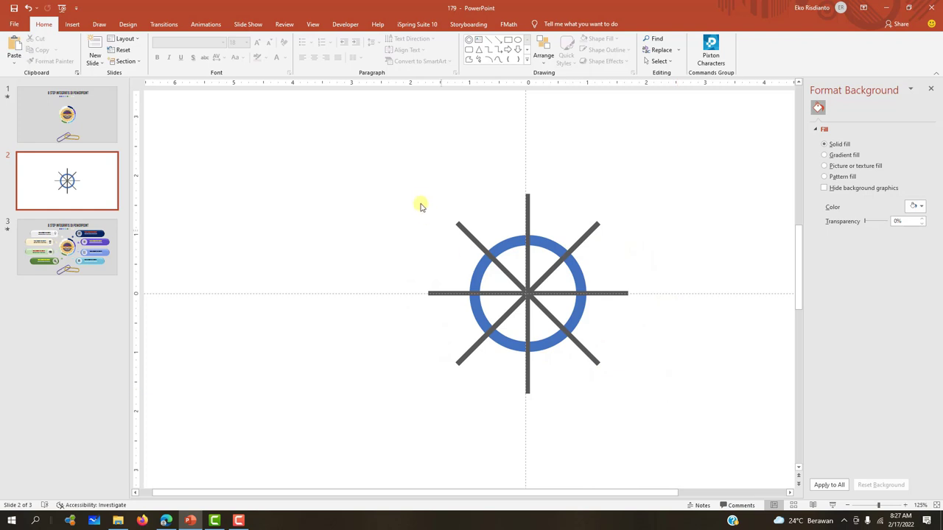
key("ctrl+a")
left_click(933, 90)
left_click_drag(395, 172, 712, 431)
left_click(546, 24)
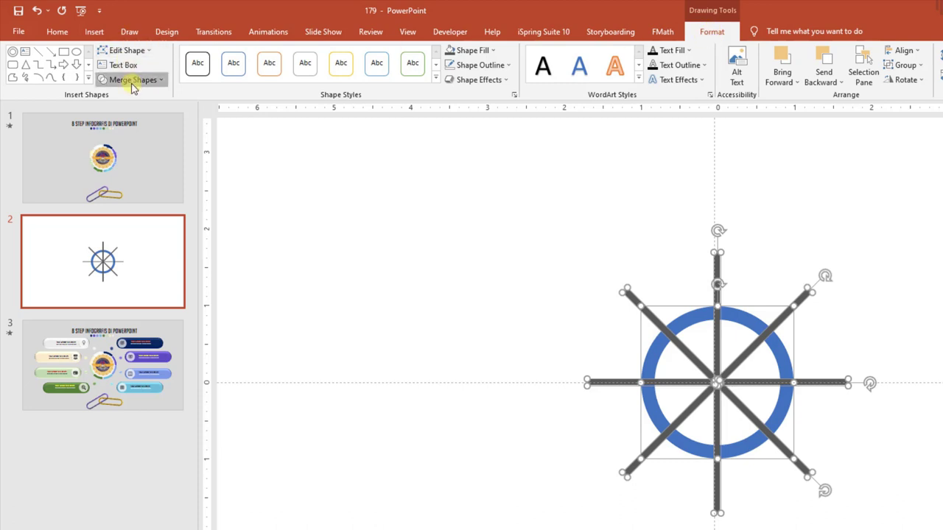
left_click(133, 79)
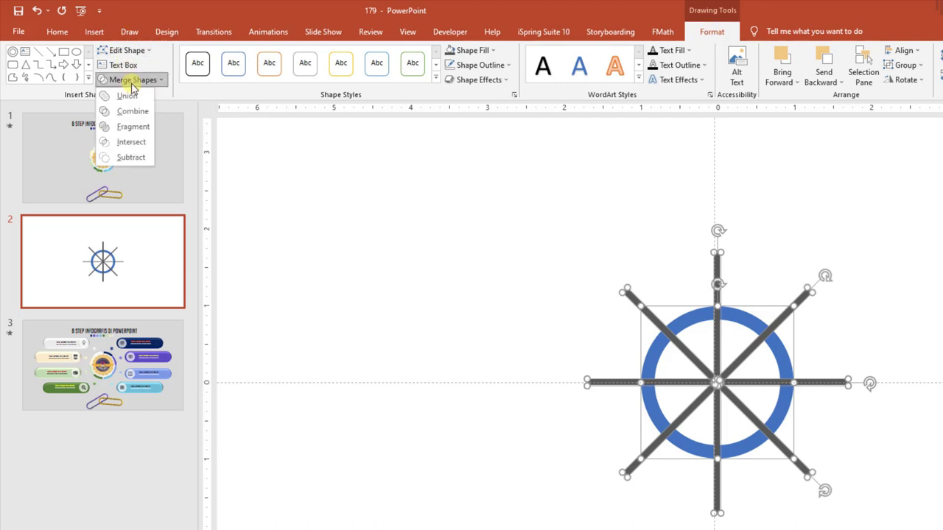
left_click(134, 127)
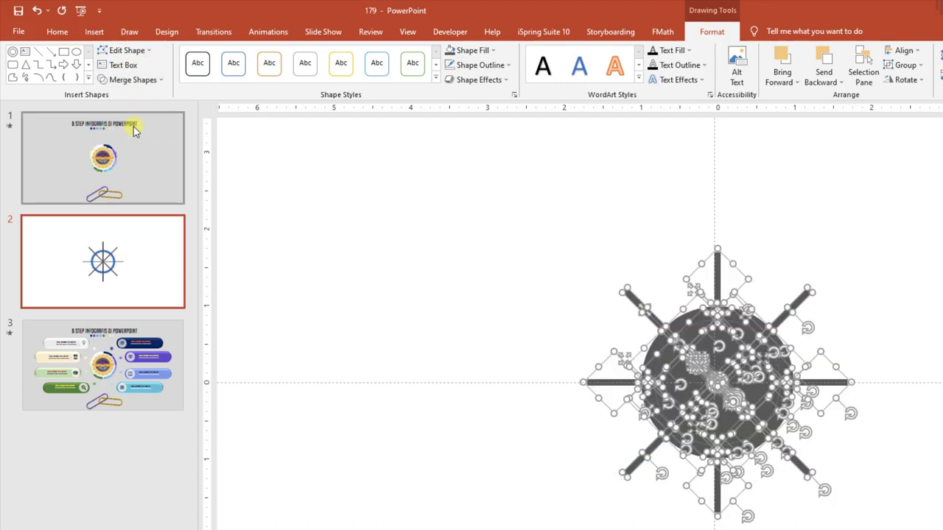
left_click(904, 303)
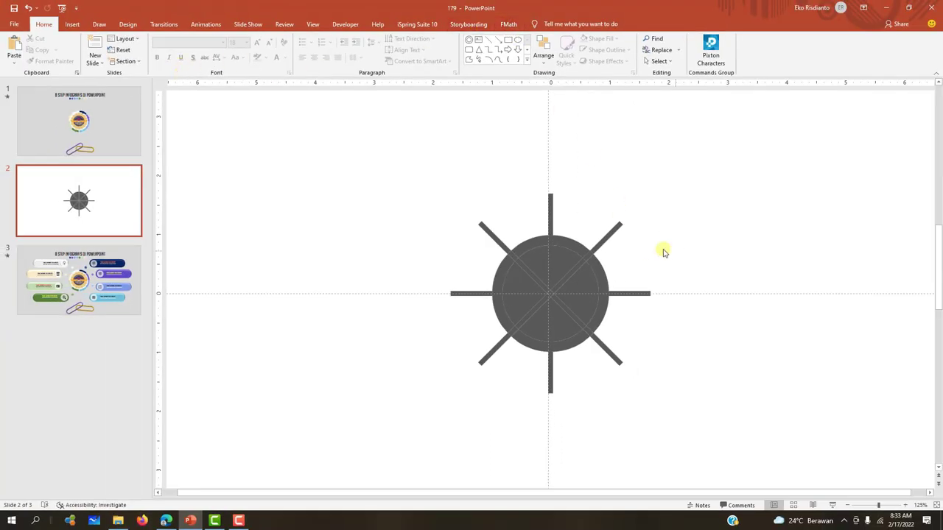
Step: Delete all eight outer rays sticking out of the fragmented disc
left_click(550, 224)
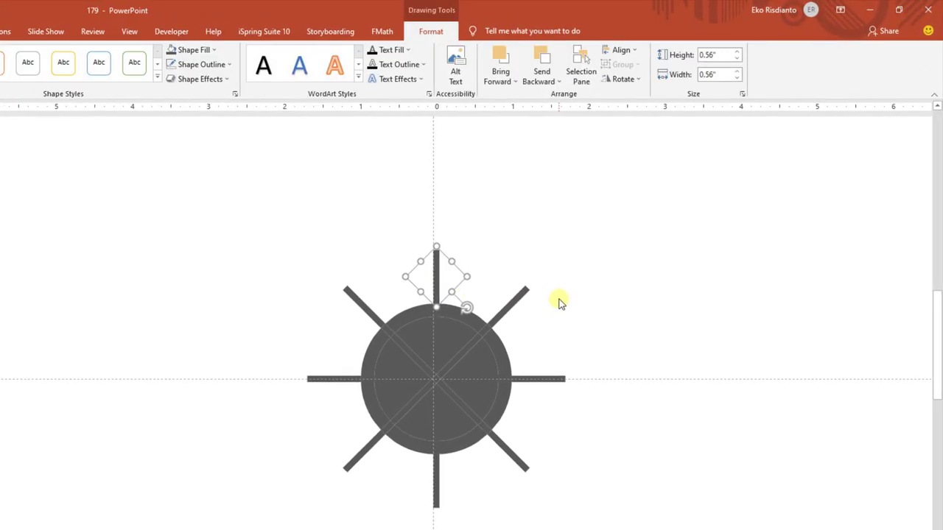
key("Delete")
left_click(513, 302)
key("Delete")
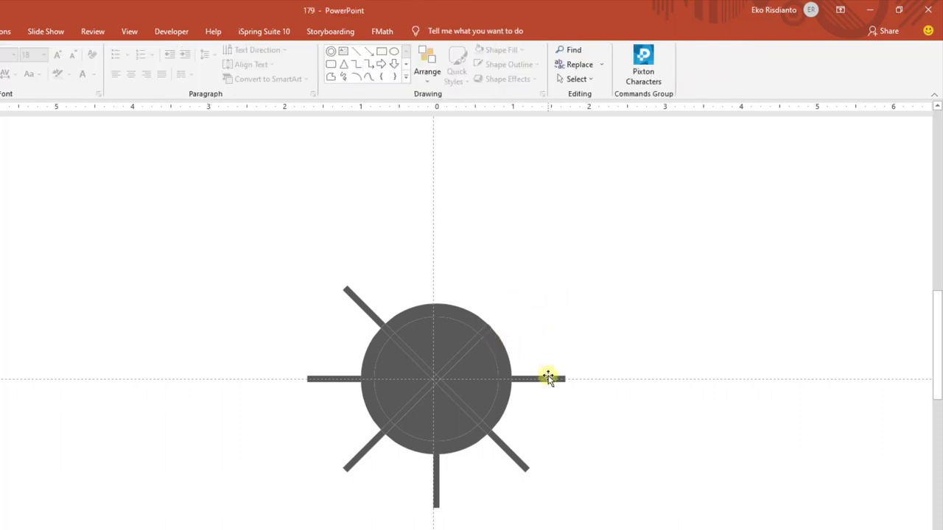
left_click(549, 378)
key("Delete")
left_click(518, 465)
key("Delete")
left_click(437, 488)
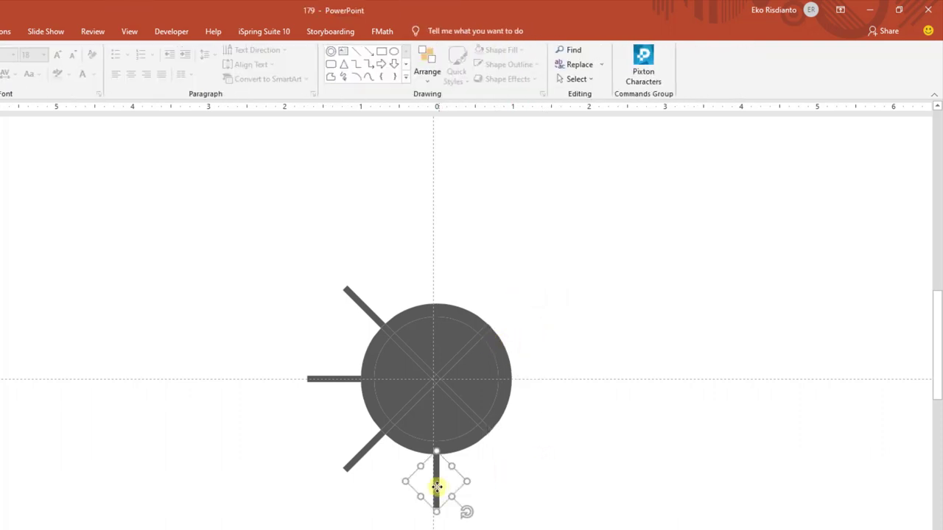
key("Delete")
left_click(358, 449)
key("Delete")
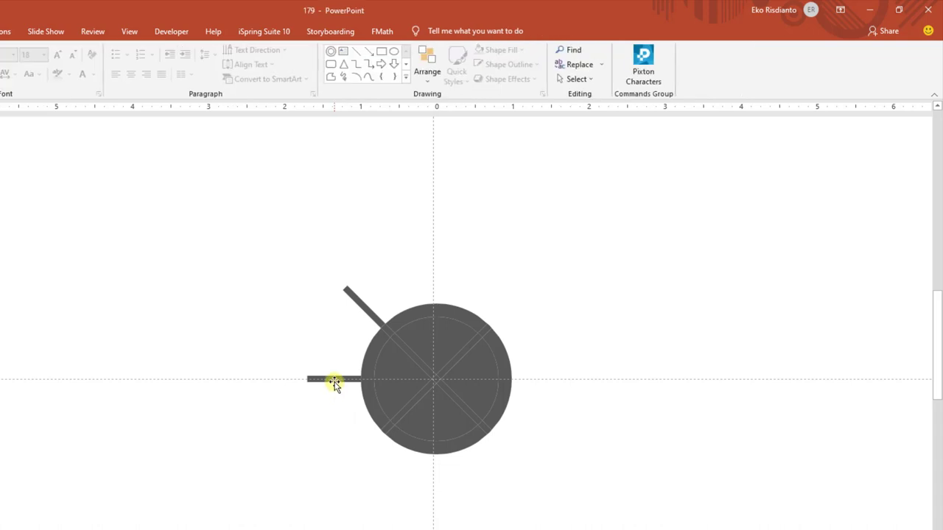
left_click(334, 381)
key("Delete")
left_click(354, 296)
key("Delete")
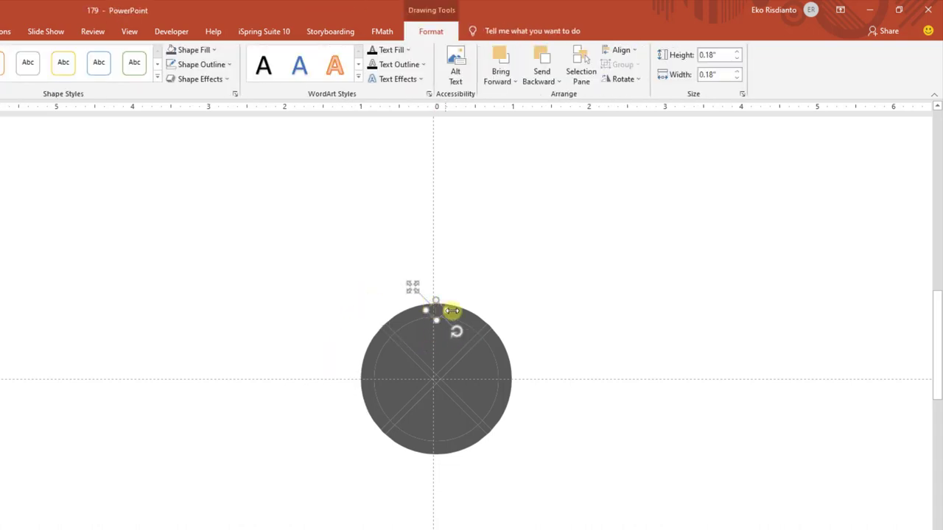
Step: Remove the spoke pieces within the ring at the top, 3 o'clock and 4:30 positions
key("Escape")
left_click(486, 331)
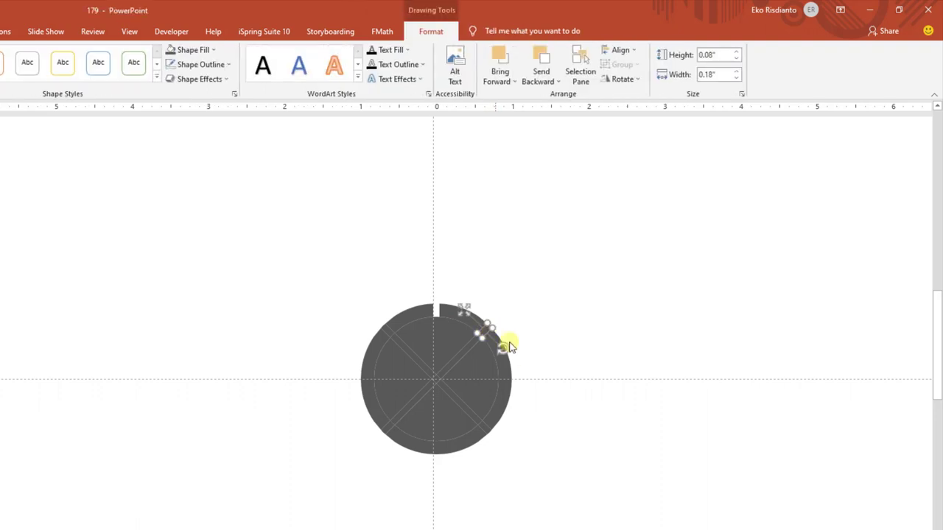
left_click(498, 375)
left_click(505, 379)
key("Escape")
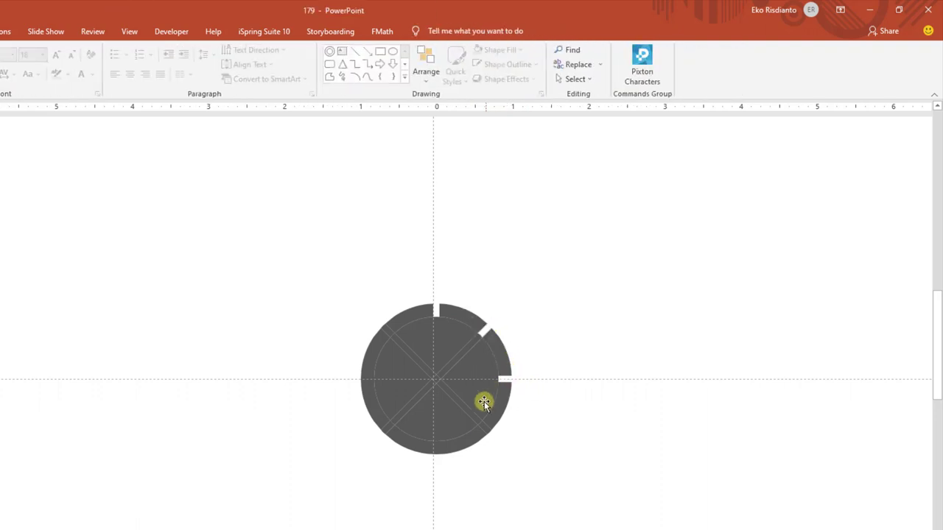
key("ctrl+v")
key("Escape")
Step: Delete all remaining inner wedges, leaving only the segmented thin ring
left_click(459, 399)
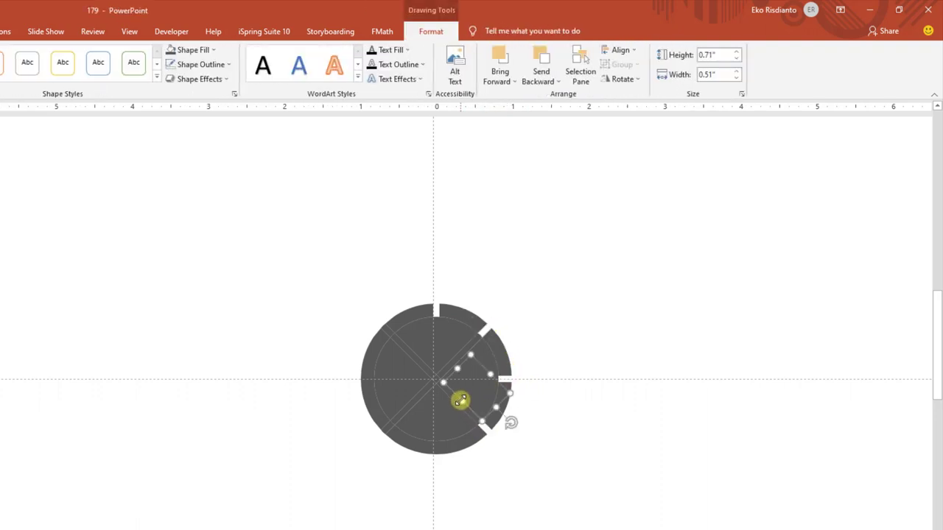
key("Escape")
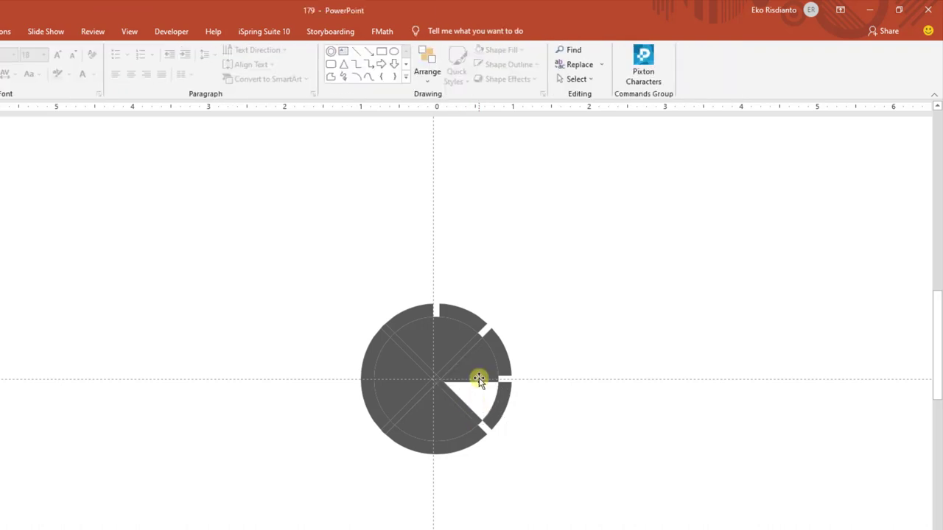
key("ctrl+v")
key("Escape")
left_click(423, 353)
key("Escape")
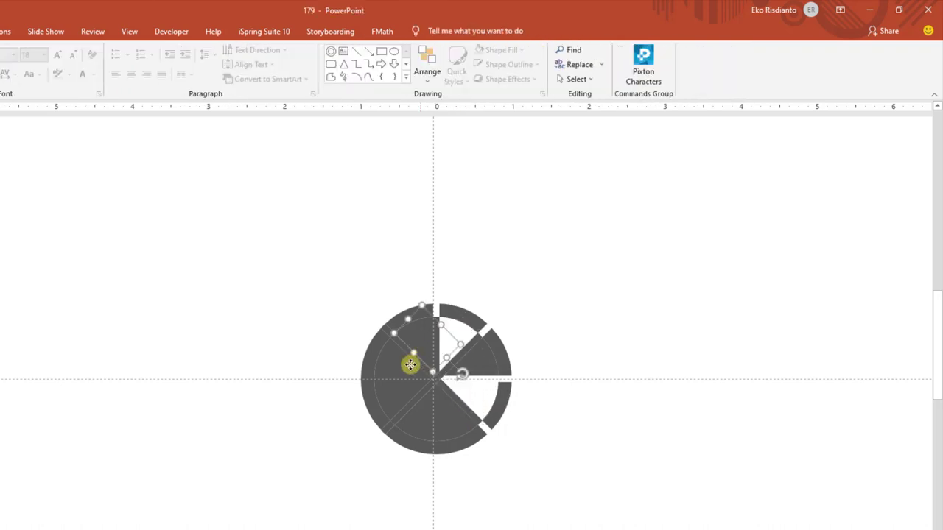
key("ctrl+v")
key("Escape")
key("ctrl+v")
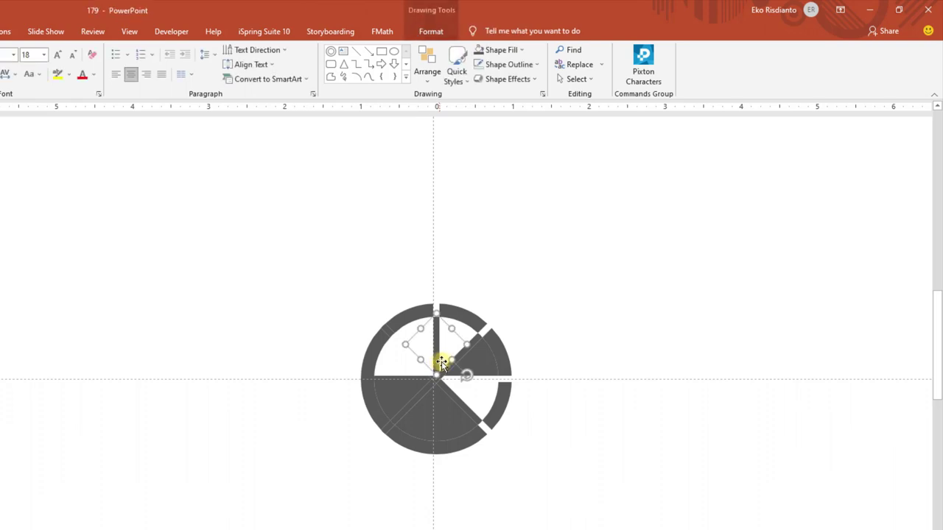
key("Escape")
key("ctrl+v")
key("Escape")
key("ctrl+v")
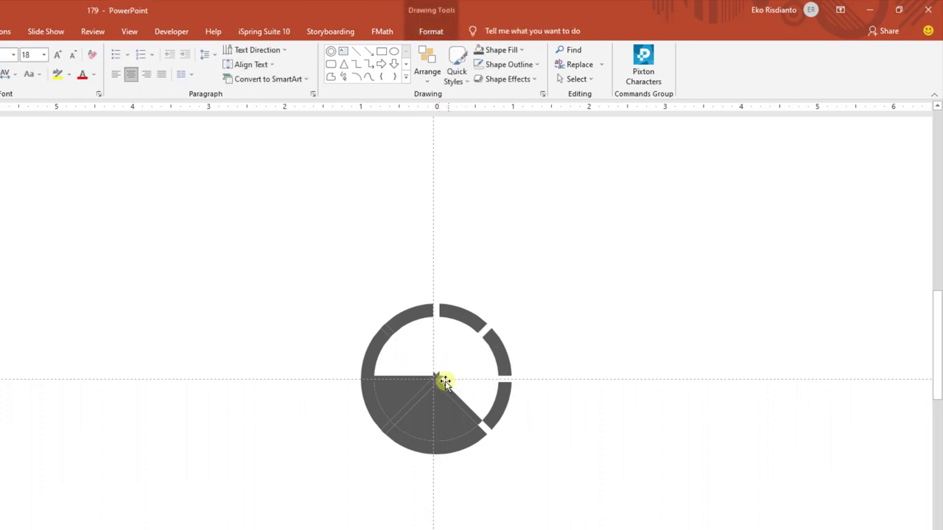
key("Escape")
key("ctrl+v")
key("Escape")
key("ctrl+v")
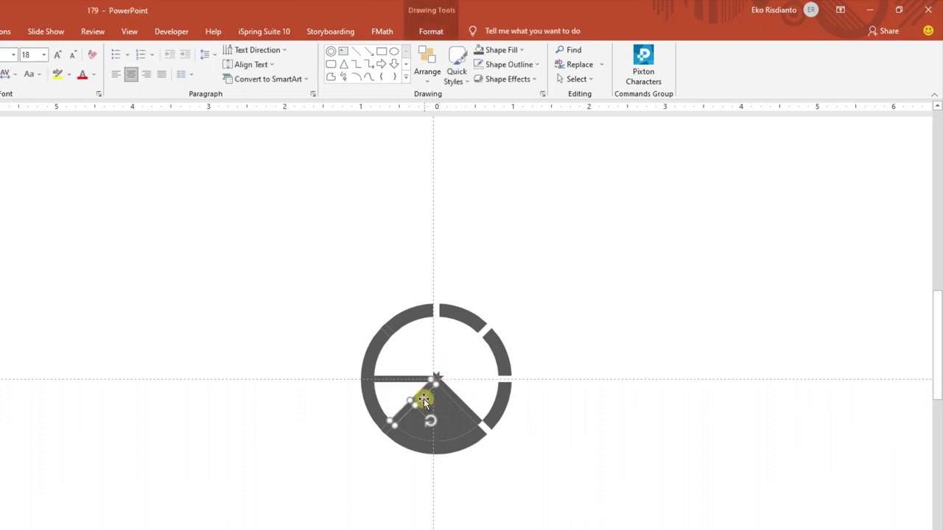
key("Escape")
key("ctrl+v")
key("Escape")
key("ctrl+v")
key("Escape")
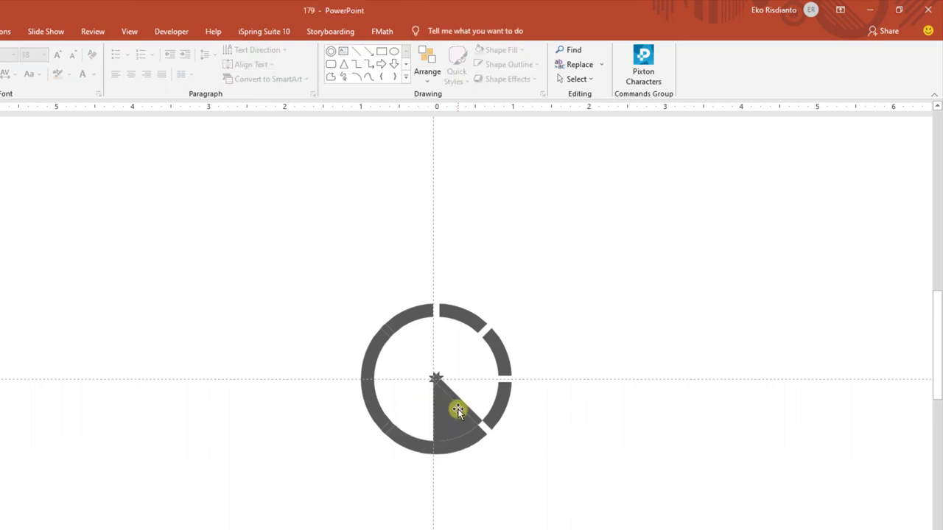
key("ctrl+v")
key("Escape")
key("ctrl+v")
key("Escape")
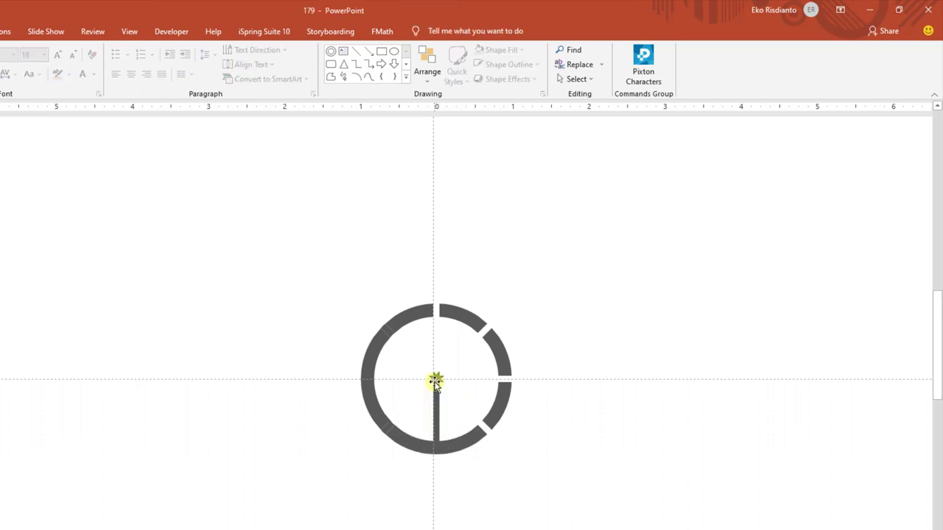